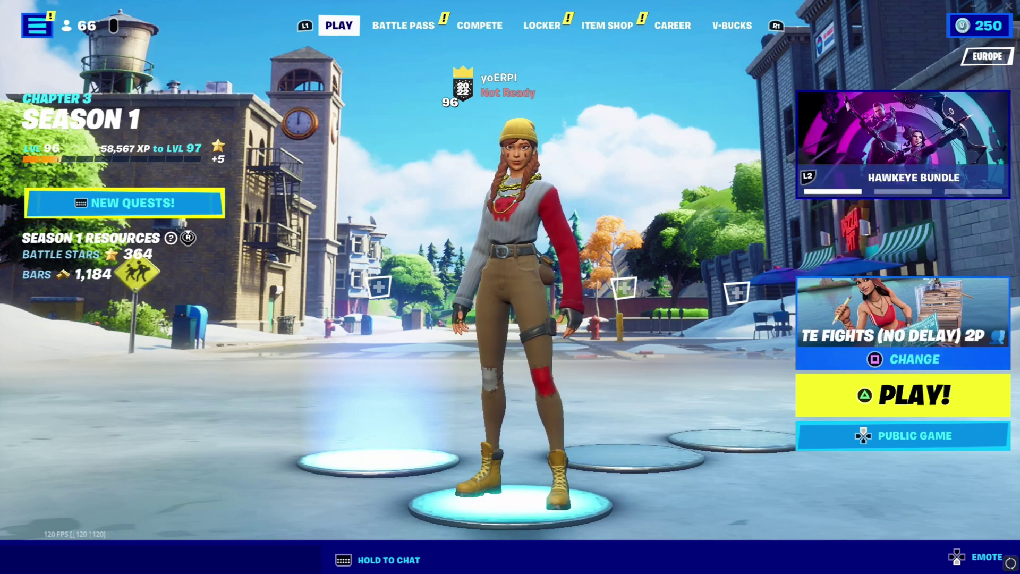
# Step: Enter YOERPI as the supported creator in the Support a Creator dialog and accept it
pyautogui.write('YOERPI')
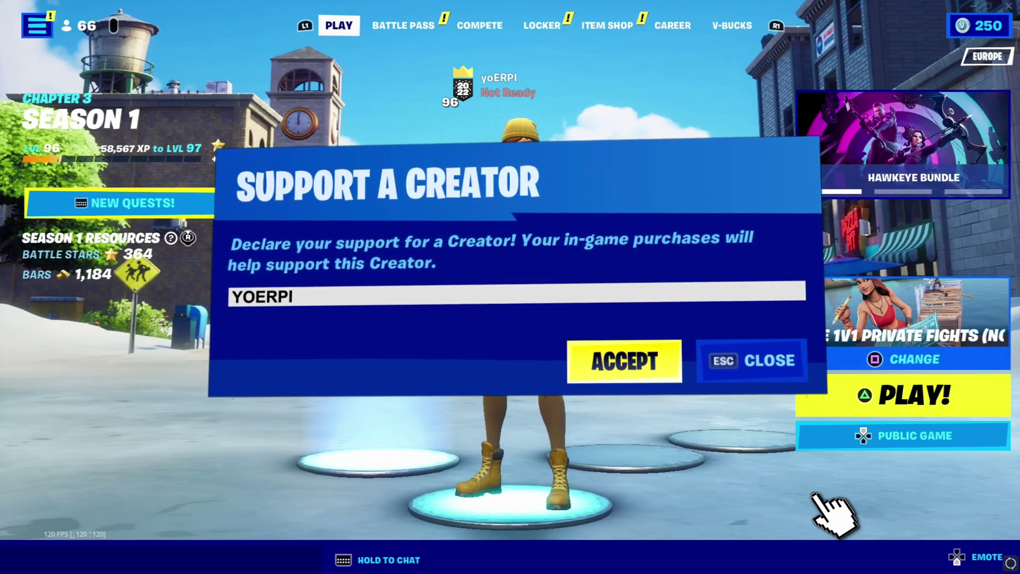
pyautogui.click(631, 364)
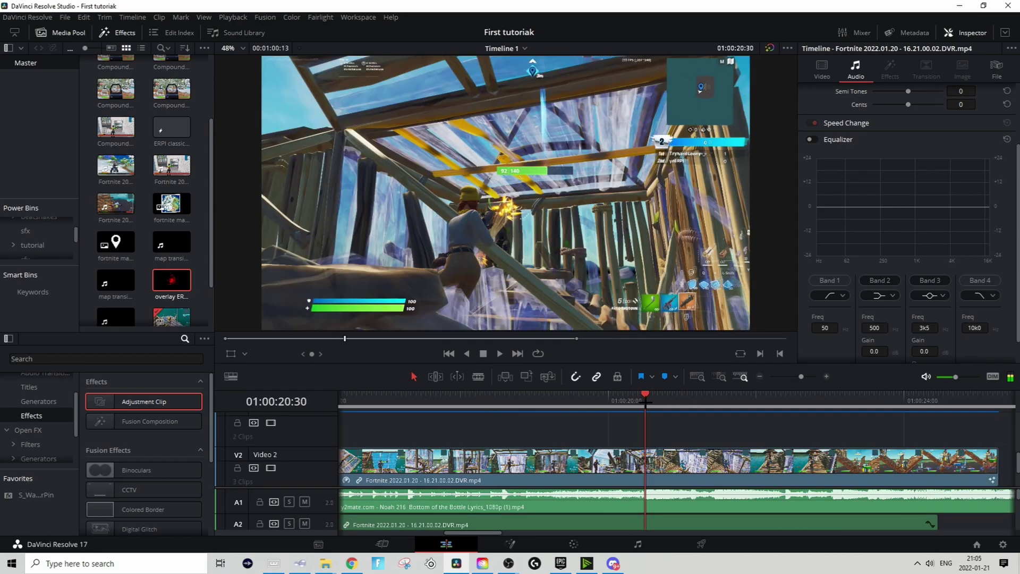
# Step: In DaVinci Resolve, place the playhead on the hit frame at 01:00:20:31 and add a timeline marker there
pyautogui.moveTo(644, 402); pyautogui.dragTo(646, 402)
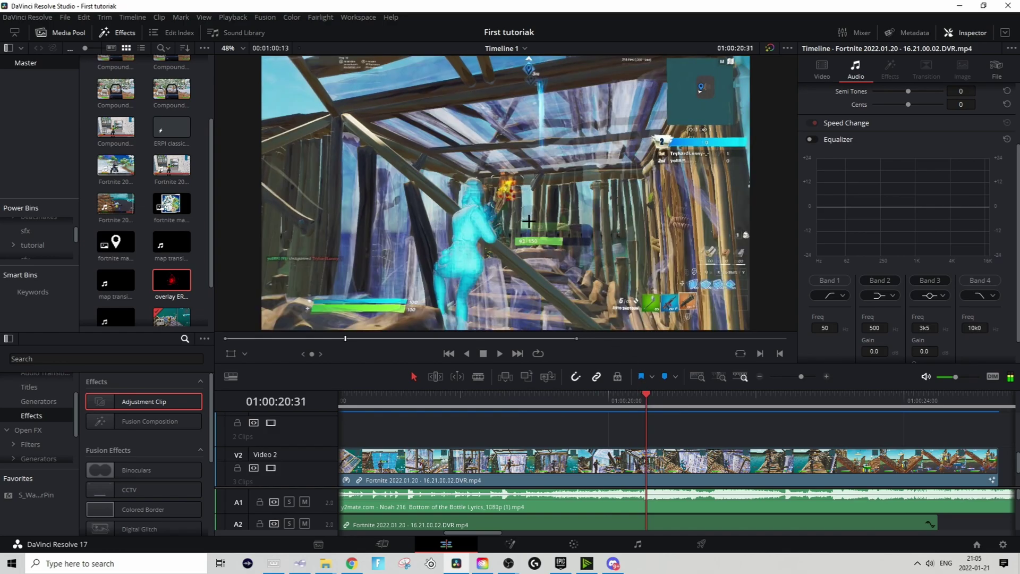
pyautogui.scroll(3, 526, 218)
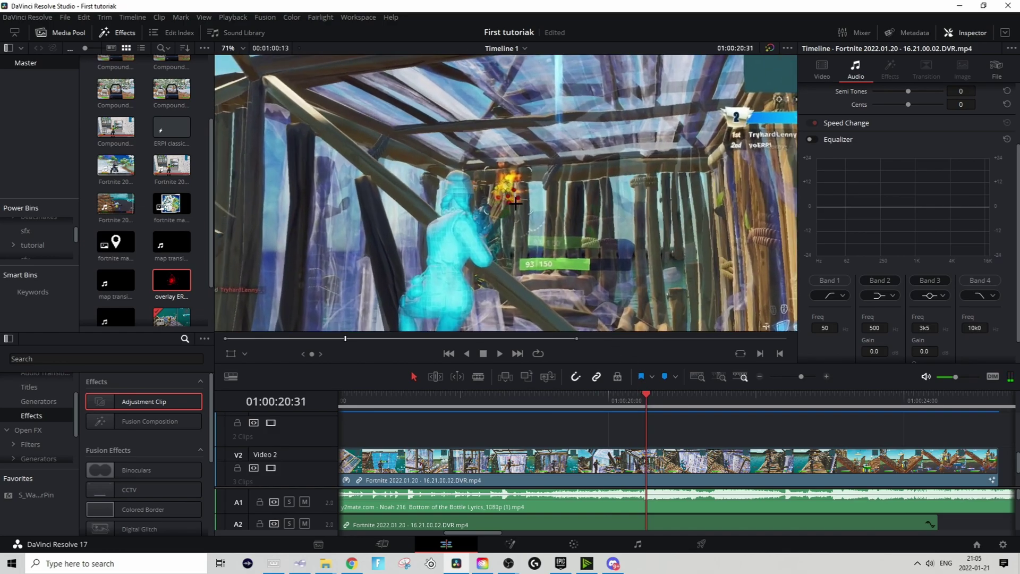
pyautogui.scroll(-3, 511, 193)
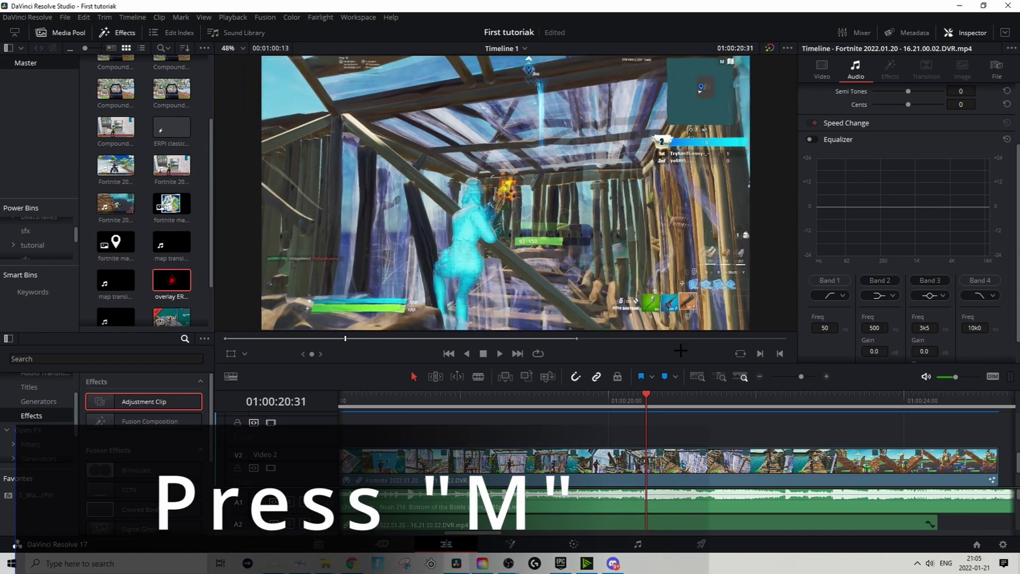
pyautogui.press('m')
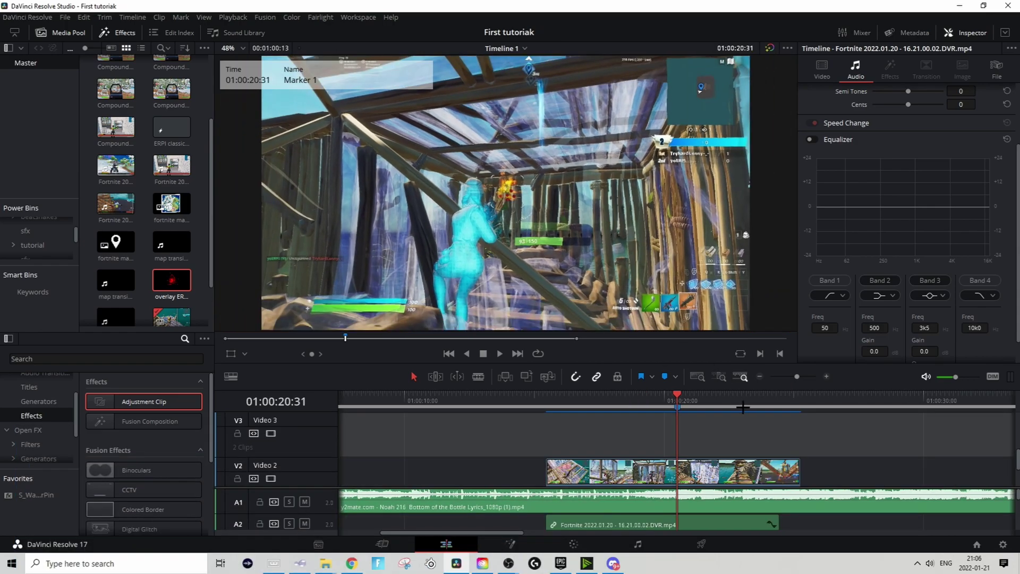
# Step: Add an Adjustment Clip on Video 3 above the gameplay clip, running from the clip's start to the marker
pyautogui.moveTo(96, 406)
pyautogui.mouseDown()
pyautogui.moveTo(559, 445)
pyautogui.moveTo(548, 445)
pyautogui.mouseUp()
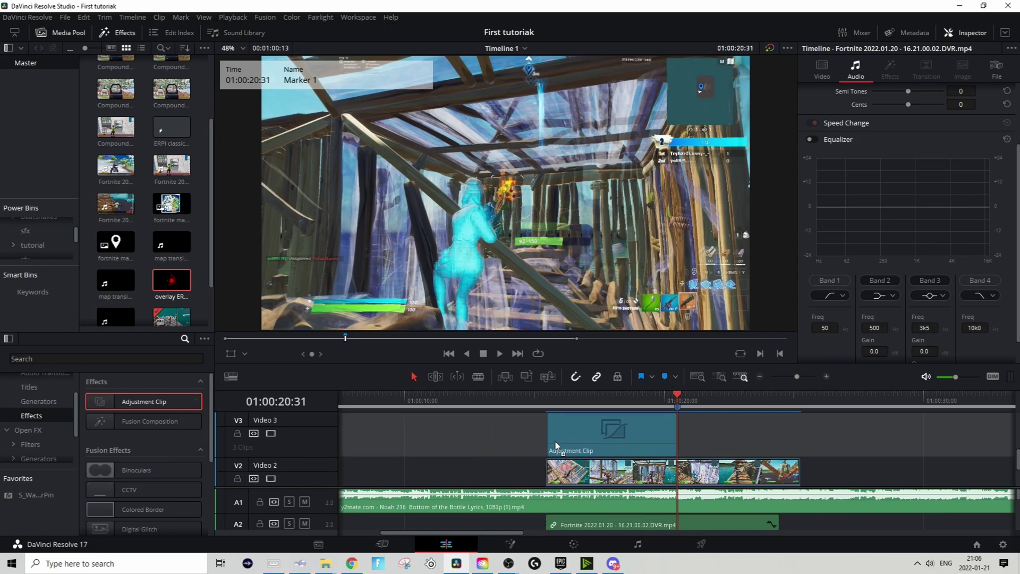
pyautogui.moveTo(691, 432); pyautogui.dragTo(697, 433)
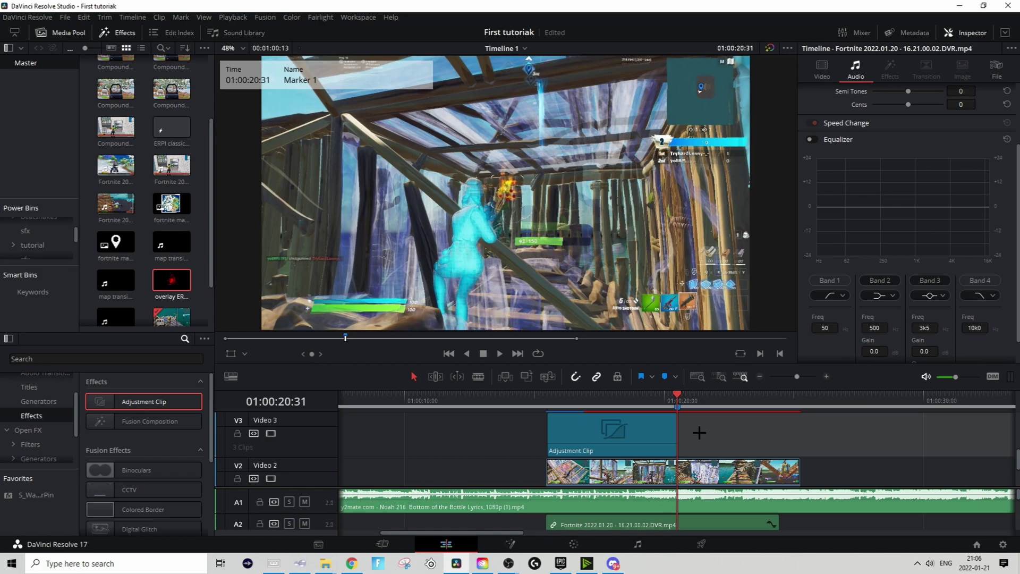
# Step: Open the adjustment clip in Fusion and insert an S_HueSatBright node between MediaIn1 and MediaOut1
pyautogui.click(589, 400)
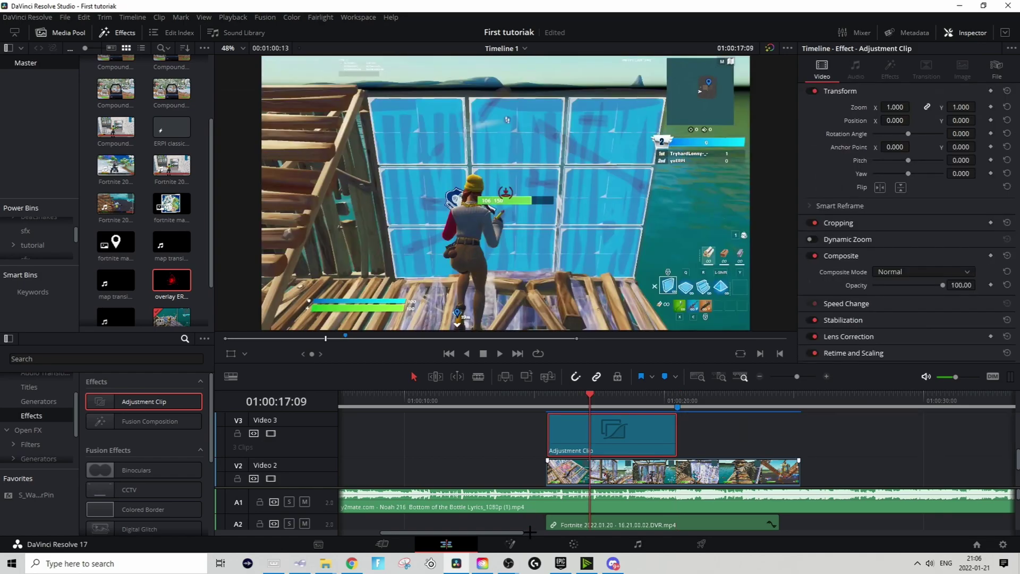
pyautogui.click(511, 544)
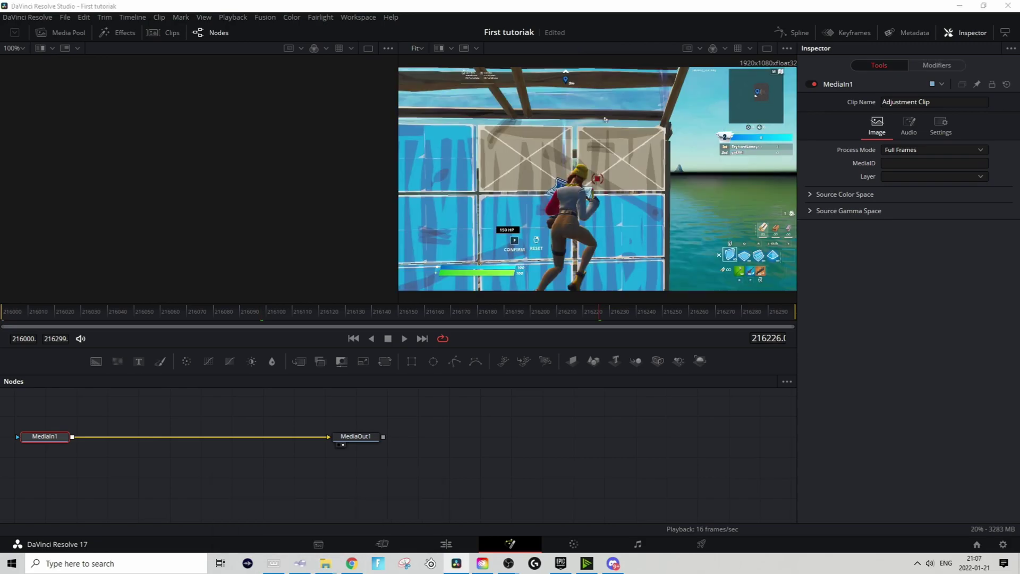
pyautogui.moveTo(639, 438); pyautogui.dragTo(184, 433)
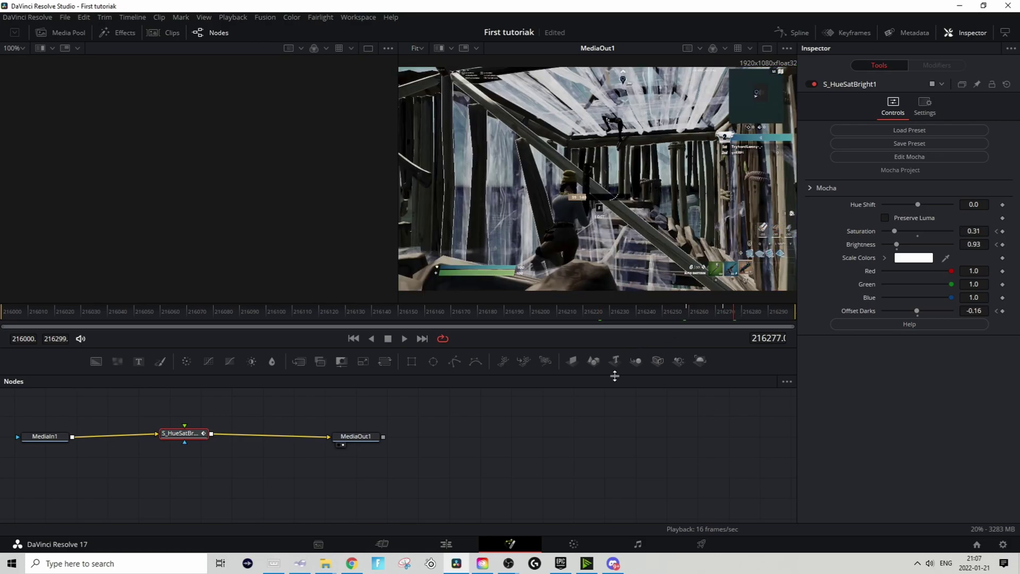
# Step: Return to the Edit page and trim the adjustment clip's start to about midway between the gameplay clip's start and the marker
pyautogui.click(449, 545)
pyautogui.moveTo(544, 453); pyautogui.dragTo(578, 452)
pyautogui.click(639, 441)
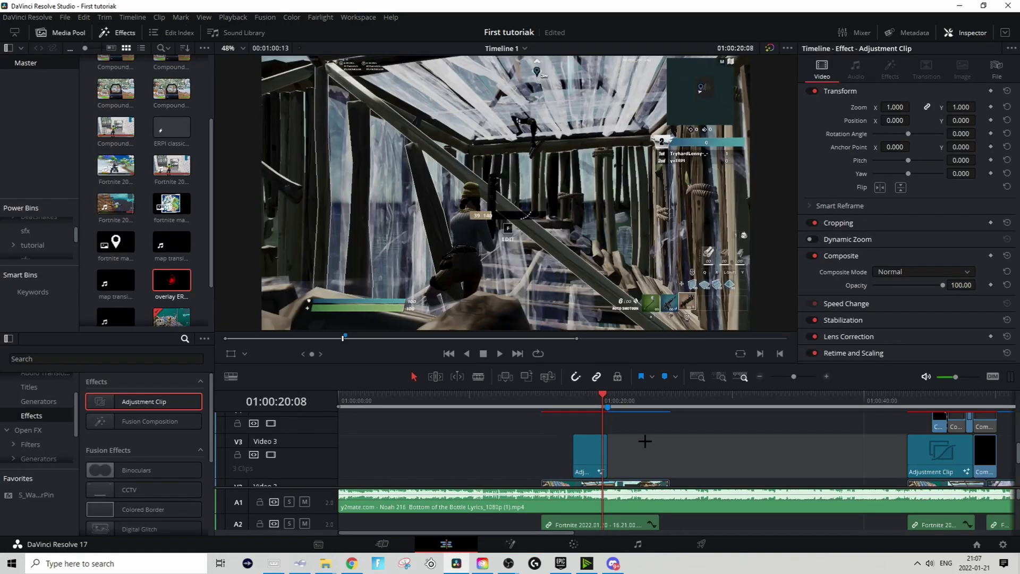
# Step: Move the playhead to the marker at 01:00:20:31 and split the gameplay clip on Video 2 there
pyautogui.scroll(3, 637, 469)
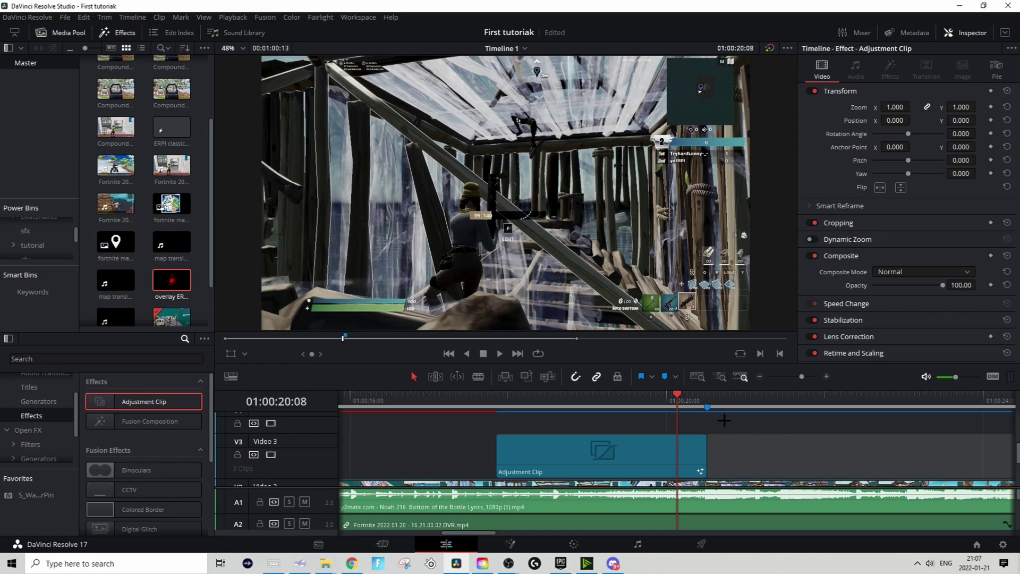
pyautogui.press('Down')
pyautogui.scroll(-1, 748, 433)
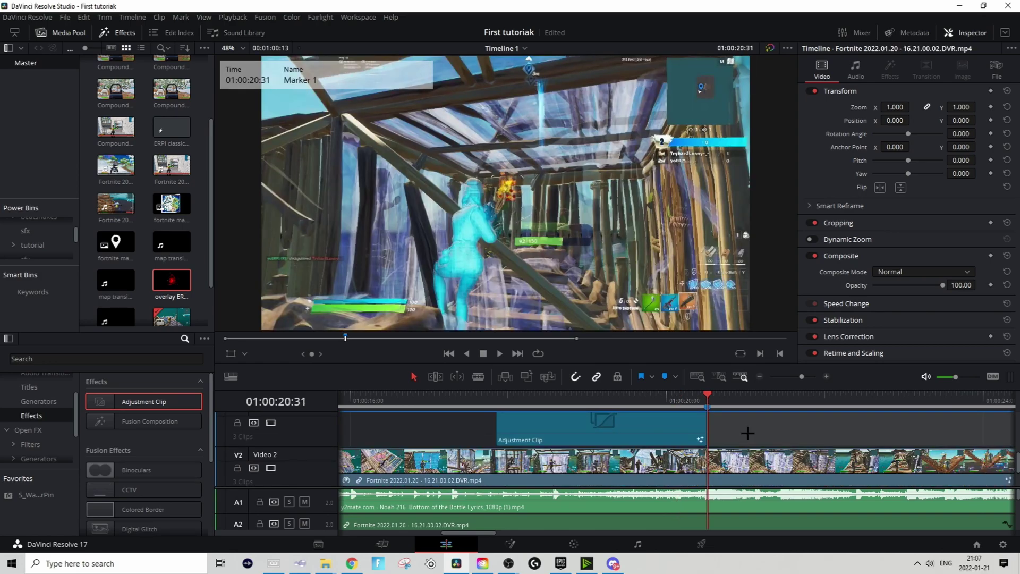
pyautogui.click(711, 466)
pyautogui.hotkey('ctrl', 'b')
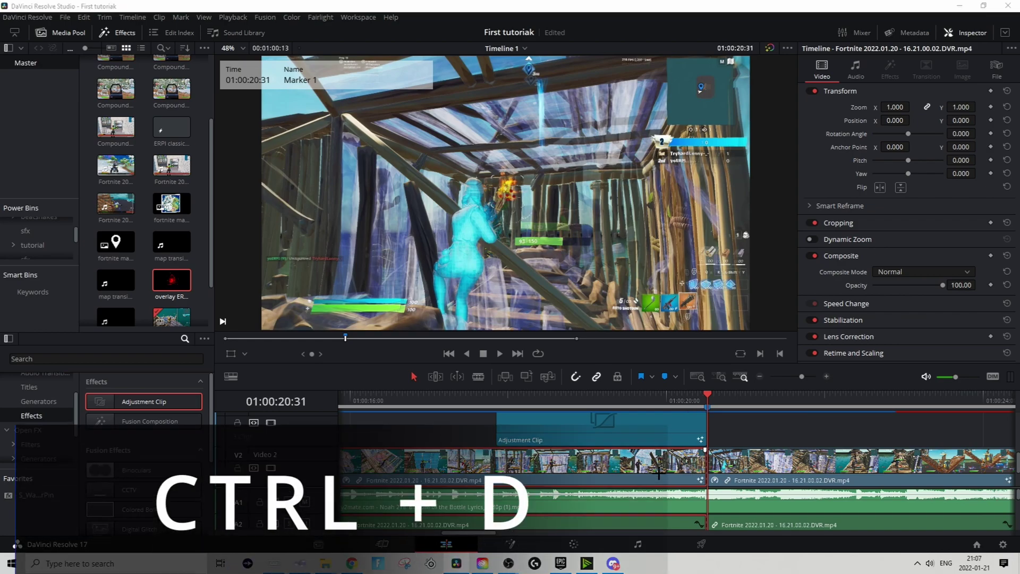
# Step: Shorten the gameplay clip before the marker by 30 frames and place the playhead at its new end, 01:00:20:01
pyautogui.hotkey('ctrl', 'd')
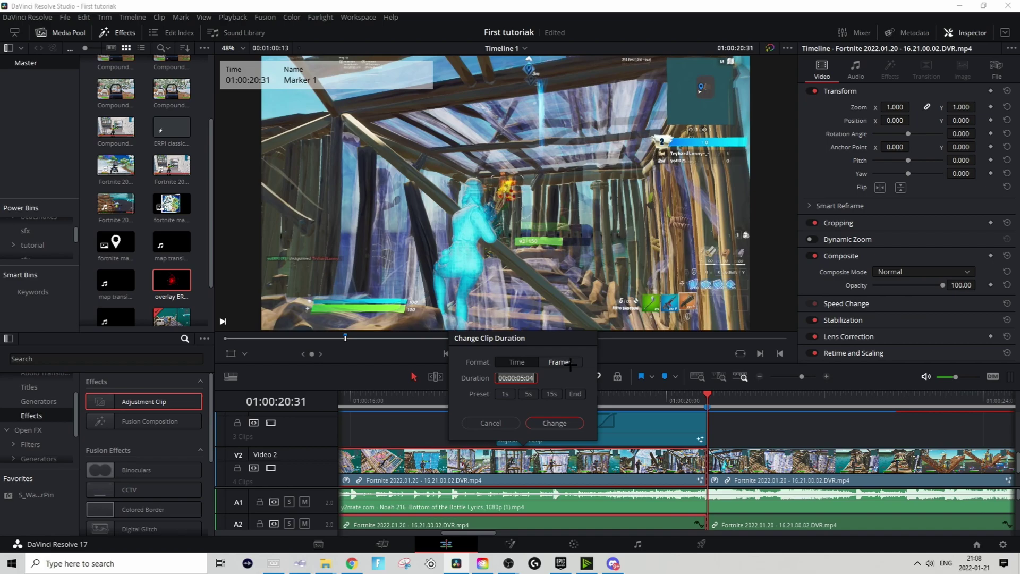
pyautogui.click(561, 362)
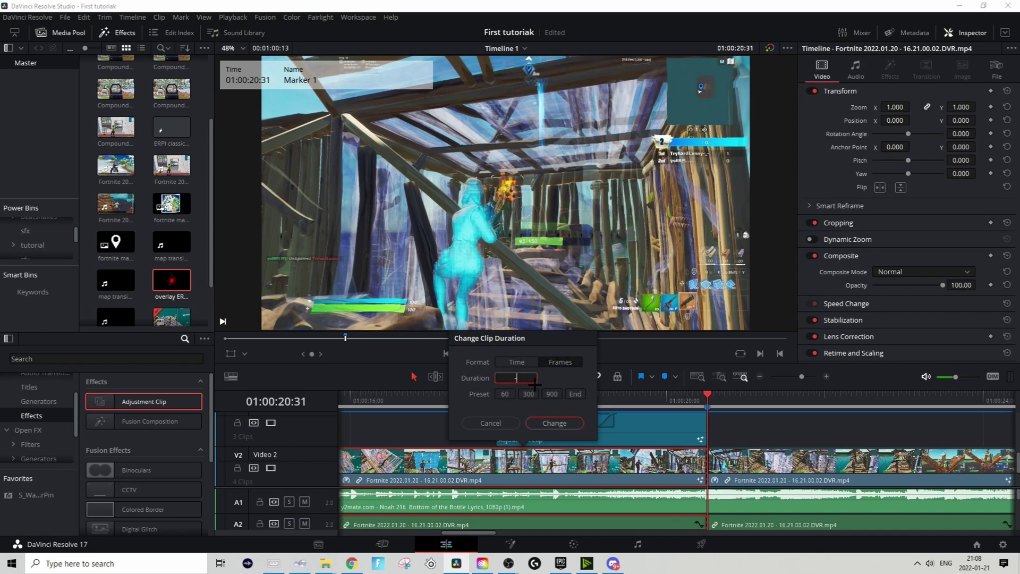
pyautogui.write('-30')
pyautogui.click(572, 423)
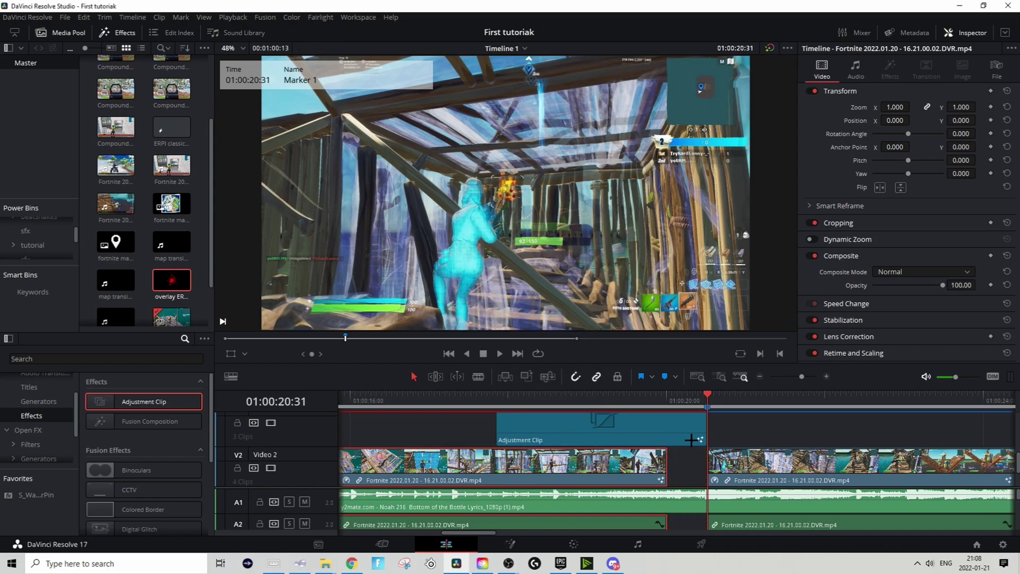
pyautogui.click(670, 402)
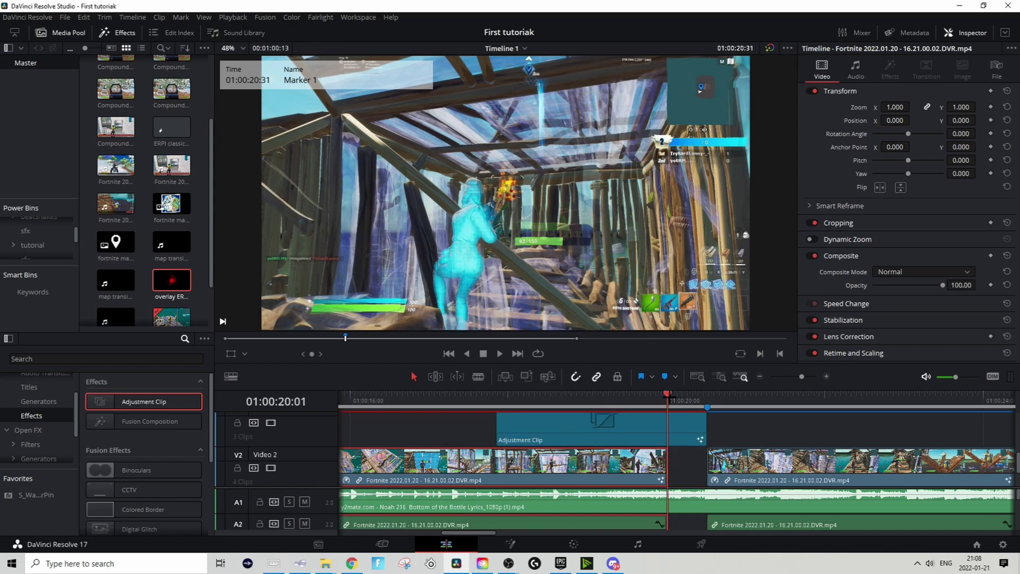
# Step: Undo the duration change and split the gameplay clip at the playhead, 30 frames before the marker
pyautogui.hotkey('ctrl', 'z')
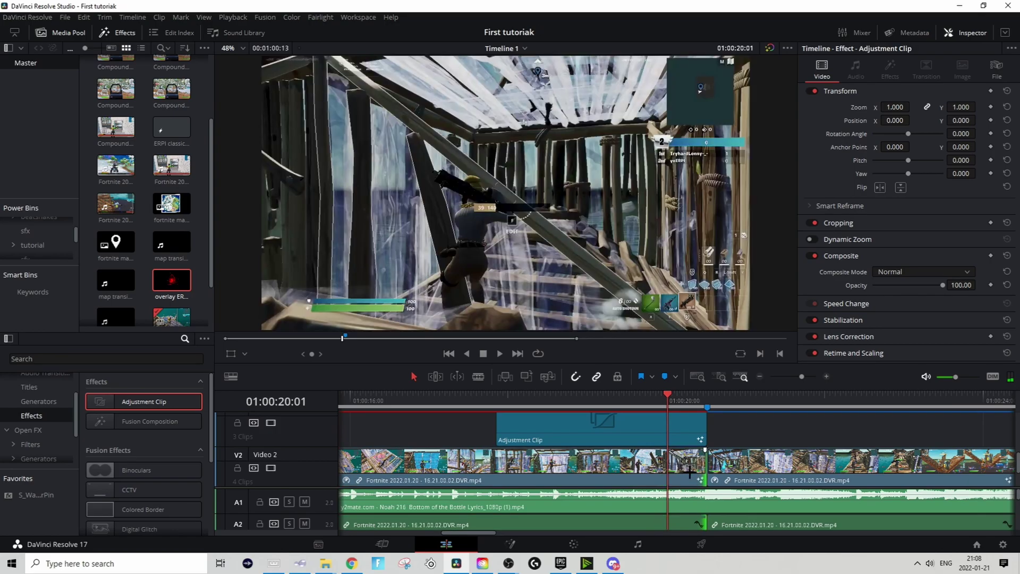
pyautogui.hotkey('ctrl', 'b')
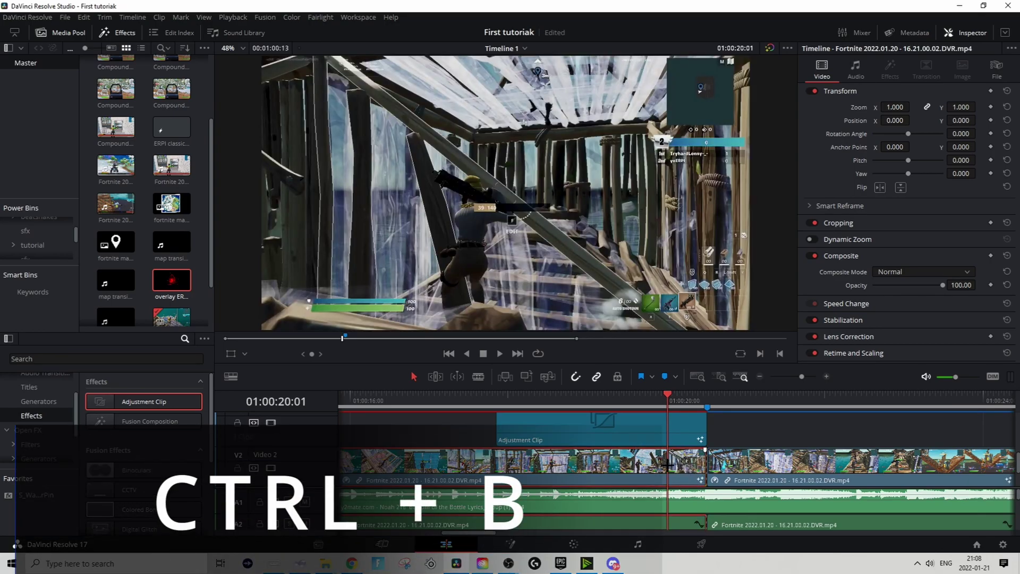
# Step: Move the short 30-frame gameplay segment before the marker up to Video 4, above the adjustment clip
pyautogui.click(679, 467)
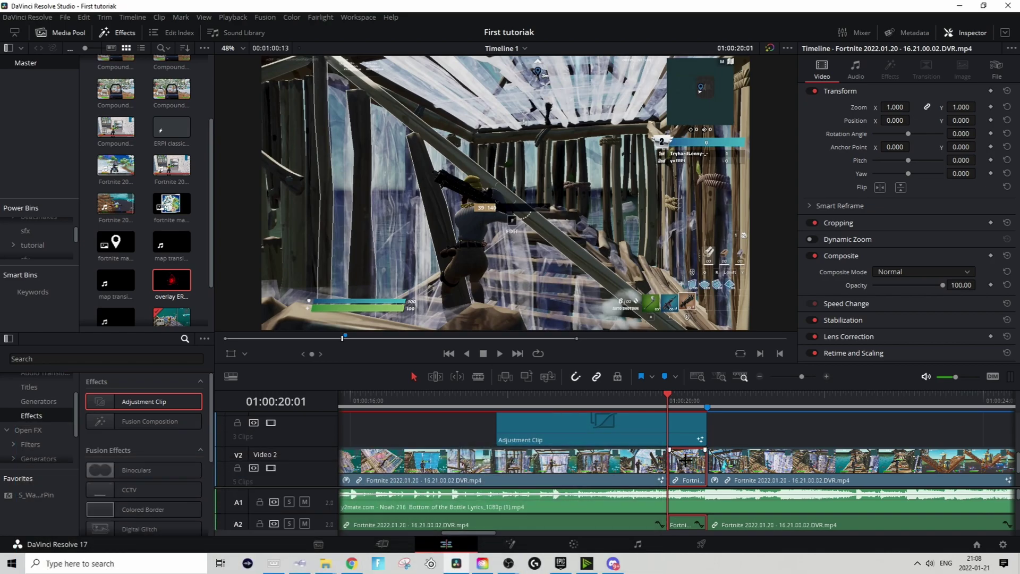
pyautogui.scroll(2, 685, 460)
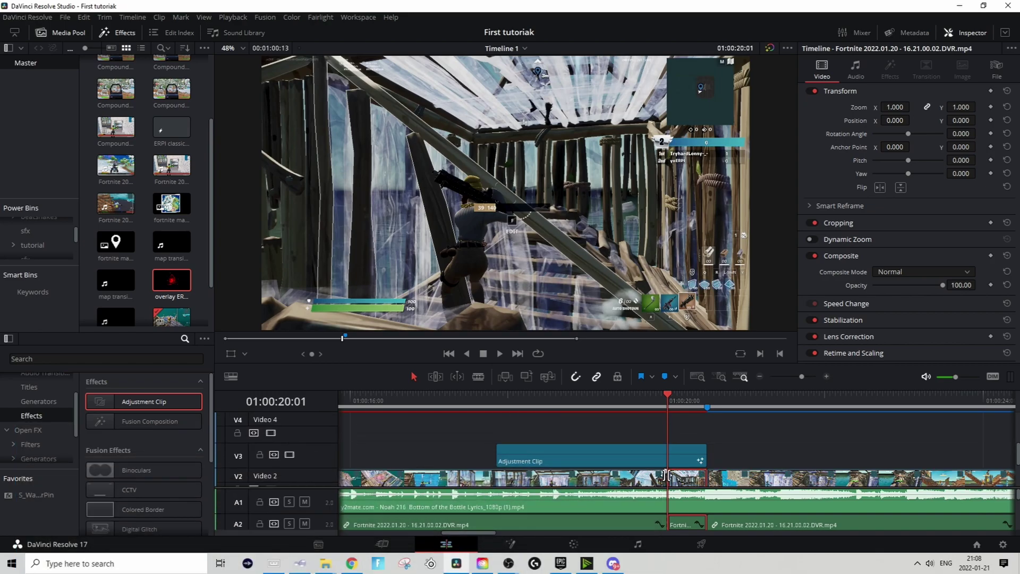
pyautogui.scroll(-1, 686, 474)
pyautogui.moveTo(687, 470); pyautogui.dragTo(687, 421)
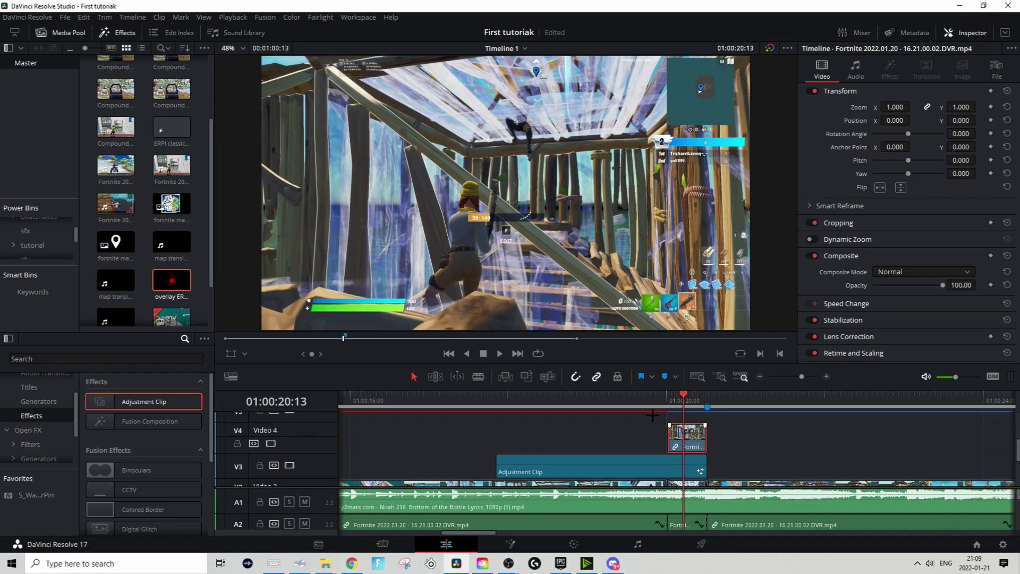
# Step: Open the short Video 4 segment on the Color page and enable a curve window on its node
pyautogui.click(573, 543)
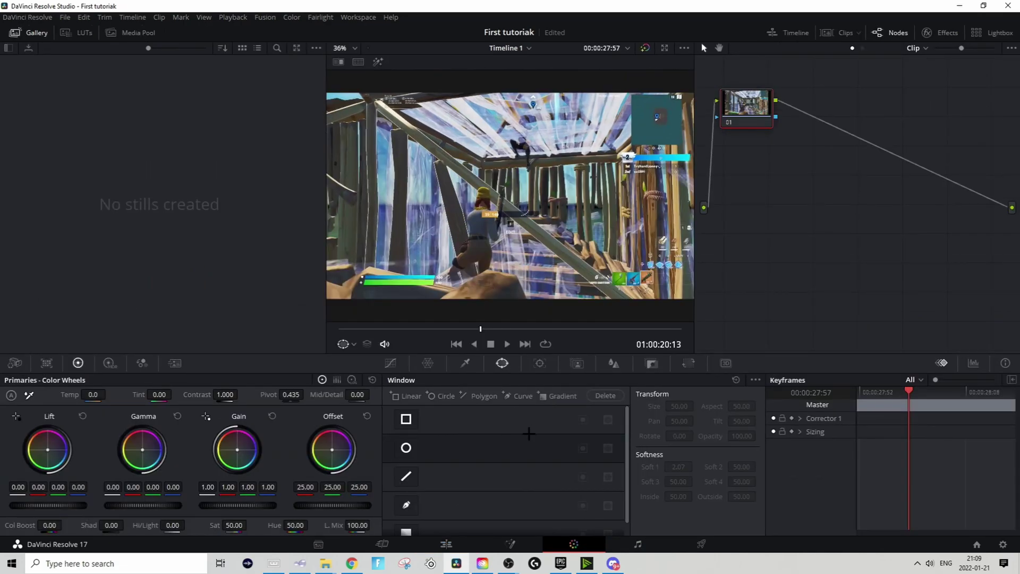
pyautogui.scroll(-1, 483, 451)
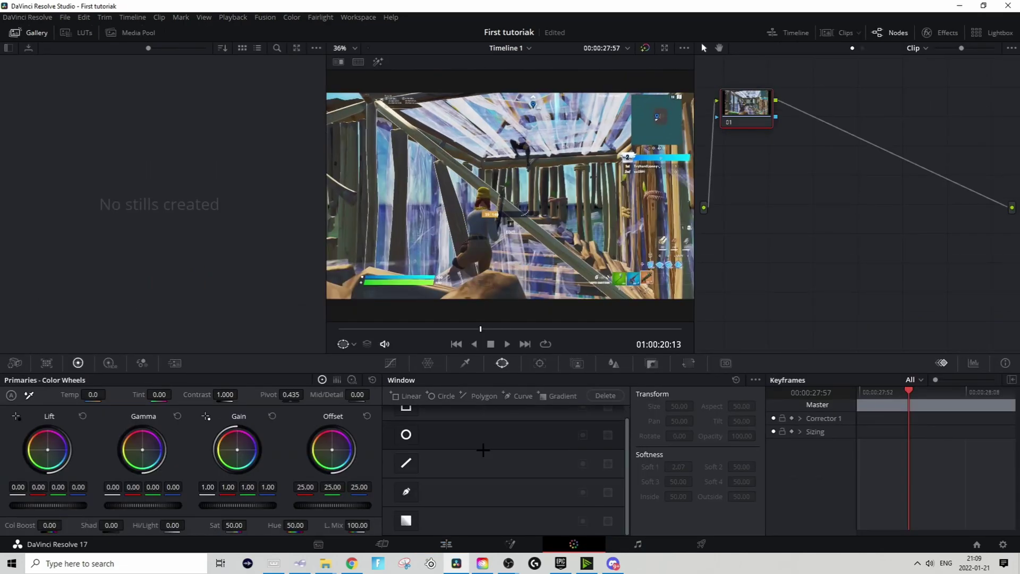
pyautogui.click(408, 491)
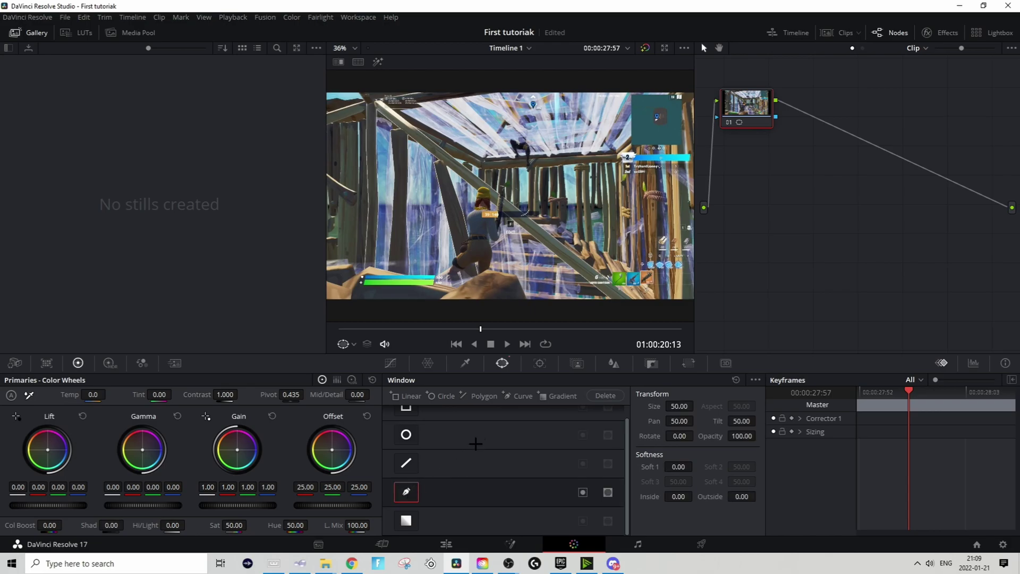
# Step: On the segment's first frame, draw a closed four-point mask around the blue shield and green health bars
pyautogui.click(860, 402)
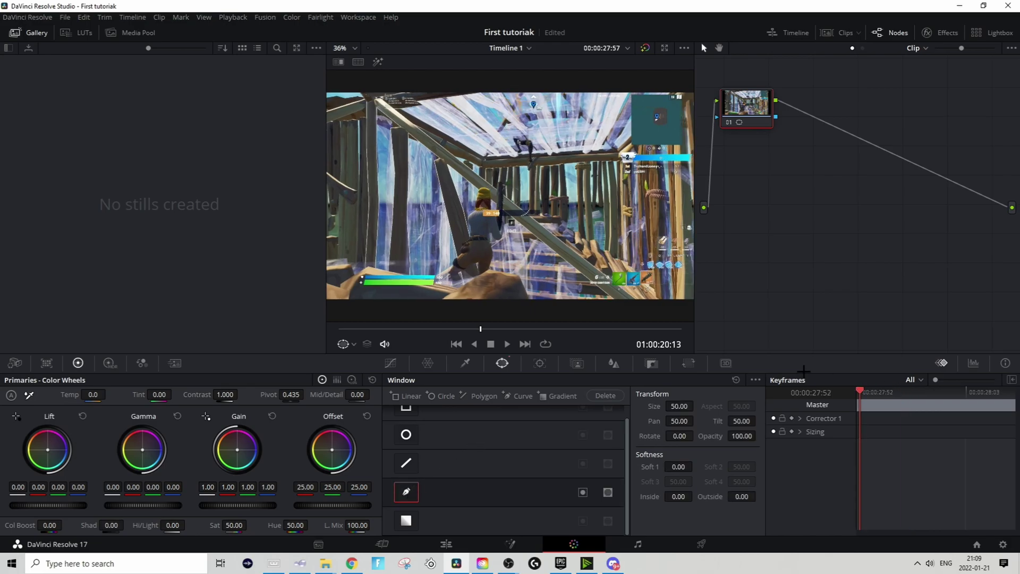
pyautogui.scroll(5, 457, 271)
pyautogui.scroll(2, 461, 235)
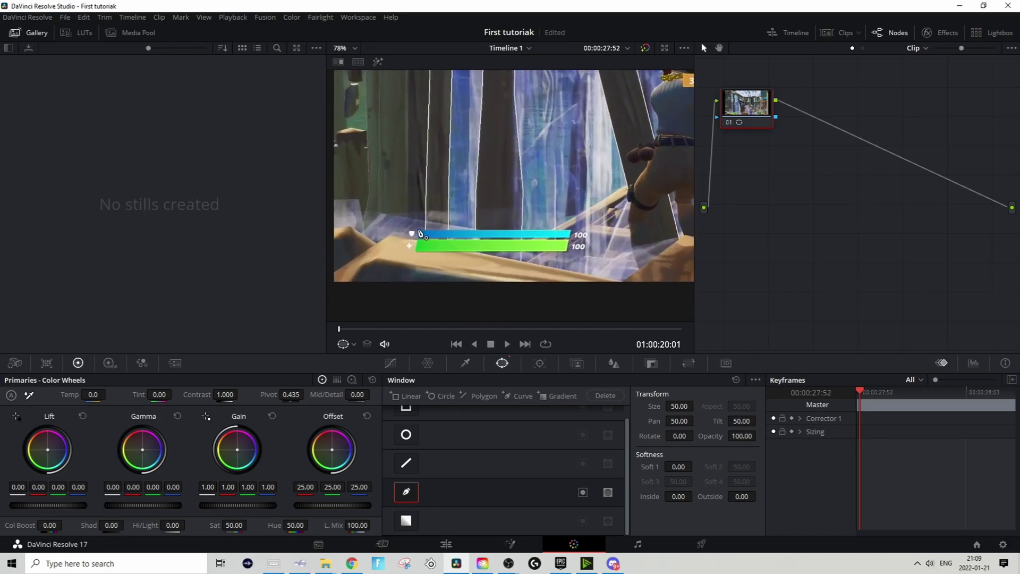
pyautogui.click(418, 230)
pyautogui.click(571, 231)
pyautogui.click(566, 252)
pyautogui.click(414, 252)
pyautogui.click(418, 230)
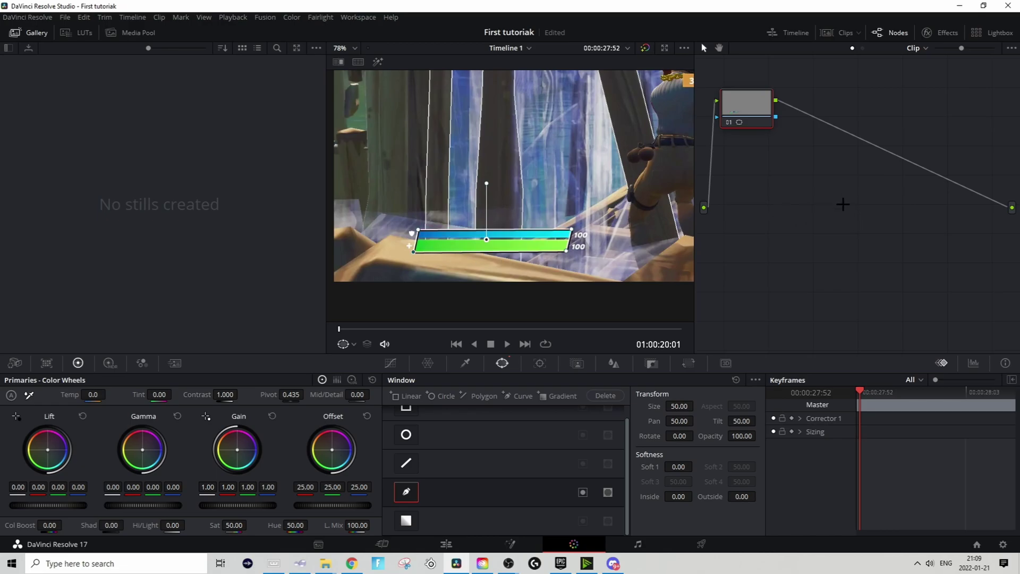
# Step: Add an alpha output to the node graph and connect it to node 01's alpha output
pyautogui.rightClick(813, 224)
pyautogui.rightClick(910, 228)
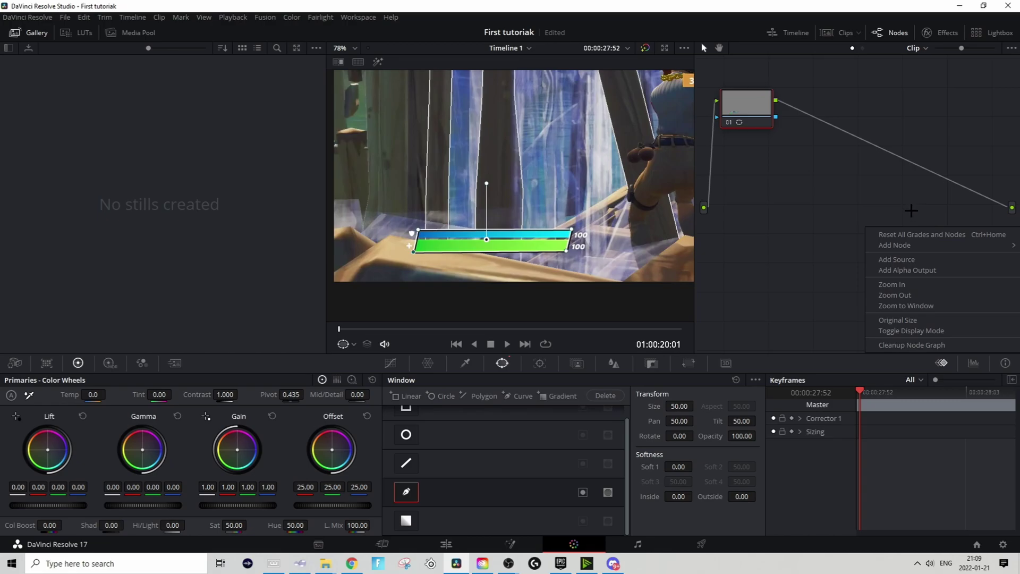
pyautogui.click(948, 269)
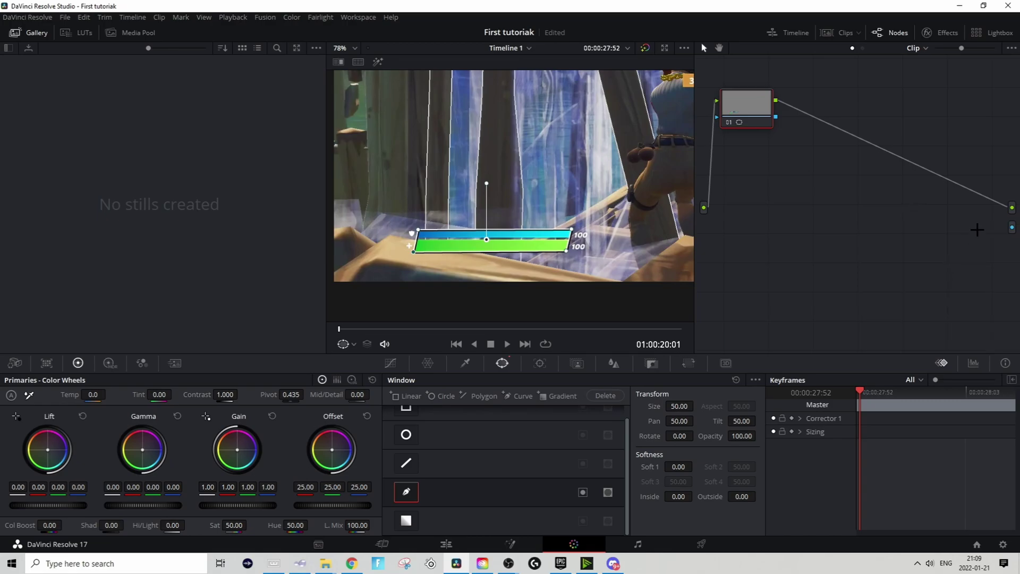
pyautogui.moveTo(1012, 227); pyautogui.dragTo(744, 107)
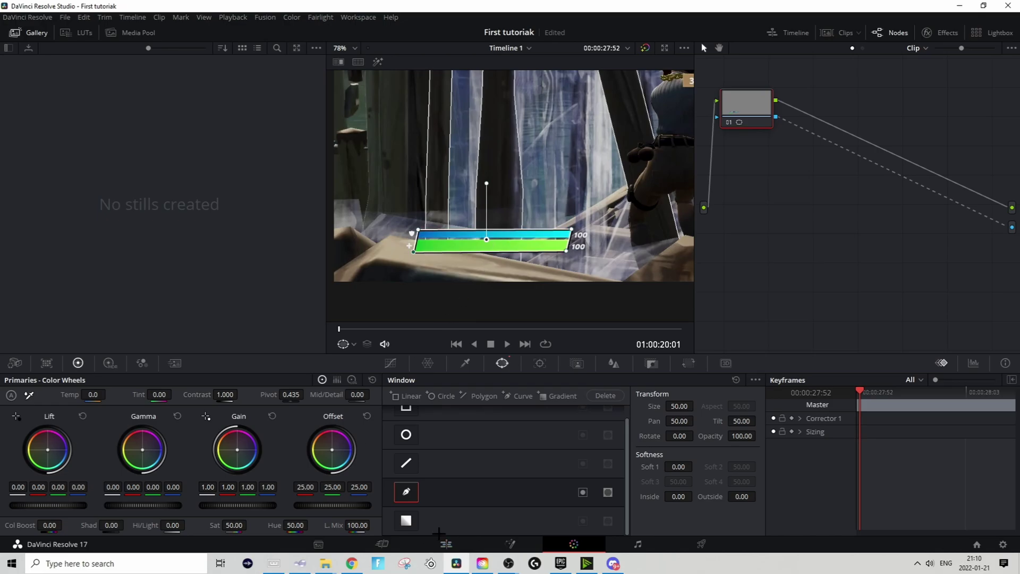
# Step: Return to the Edit page and convert the short masked Video 4 segment into a compound clip named Compound Clip 9
pyautogui.click(446, 544)
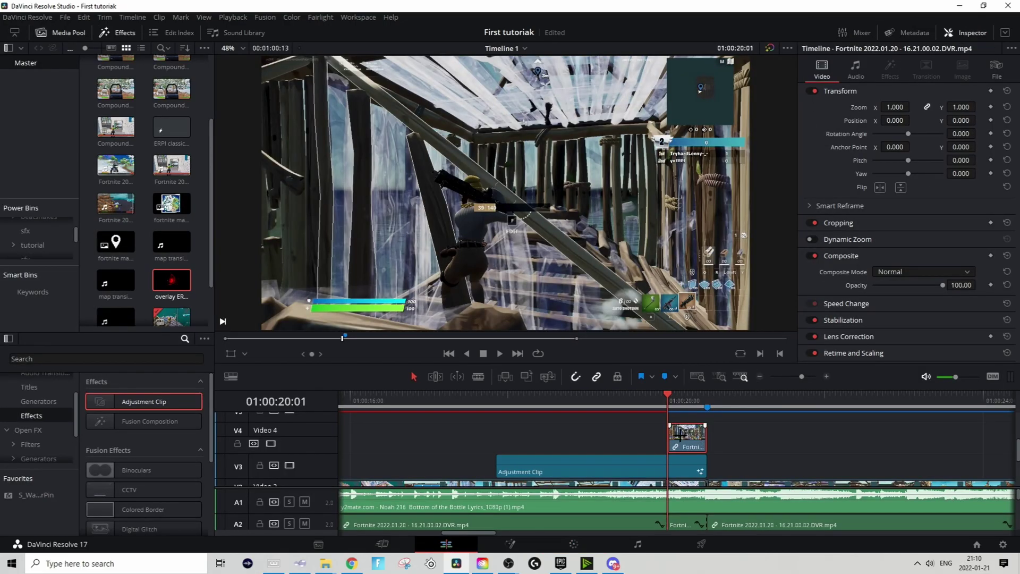
pyautogui.rightClick(687, 433)
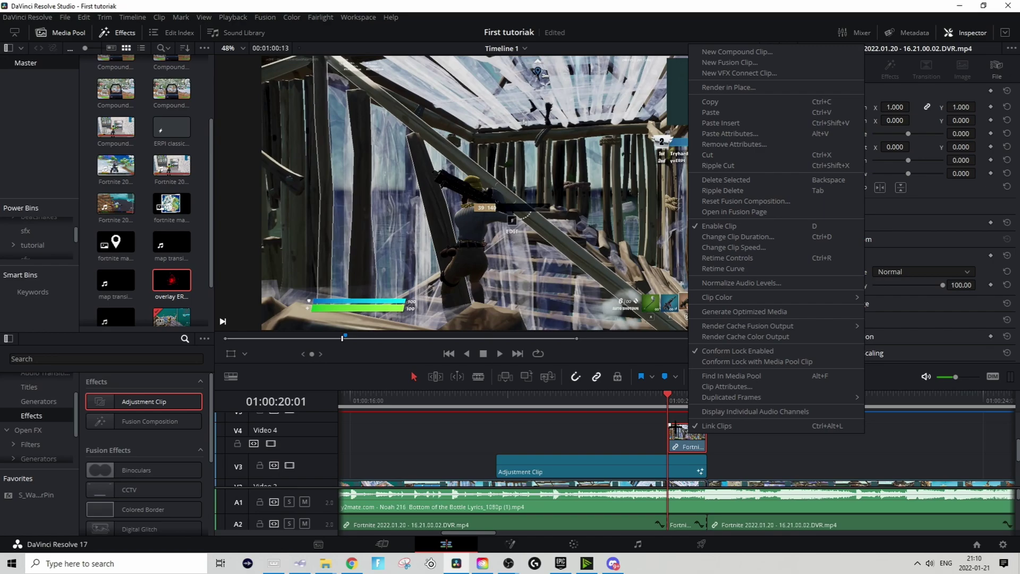
pyautogui.click(712, 51)
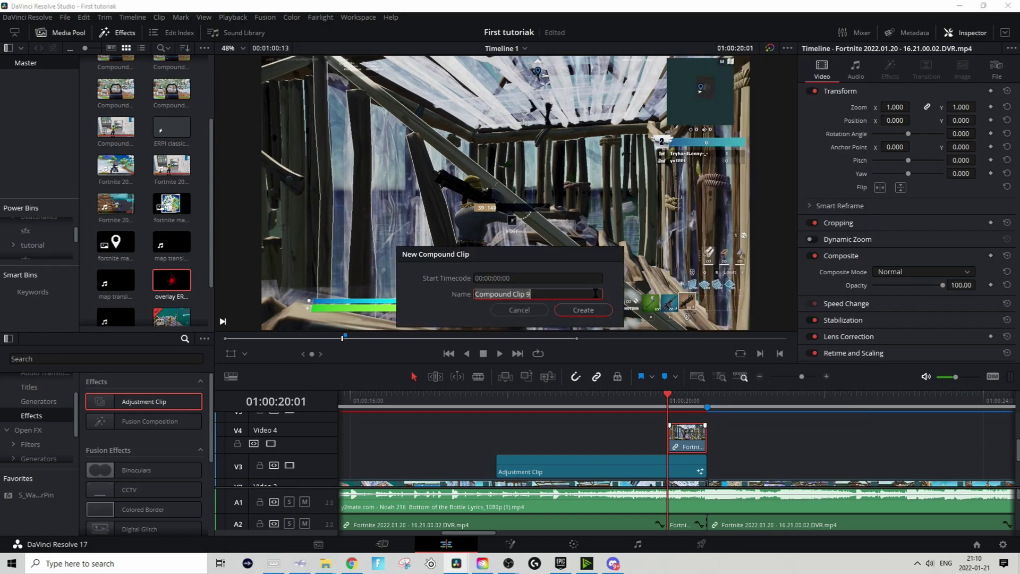
pyautogui.click(584, 311)
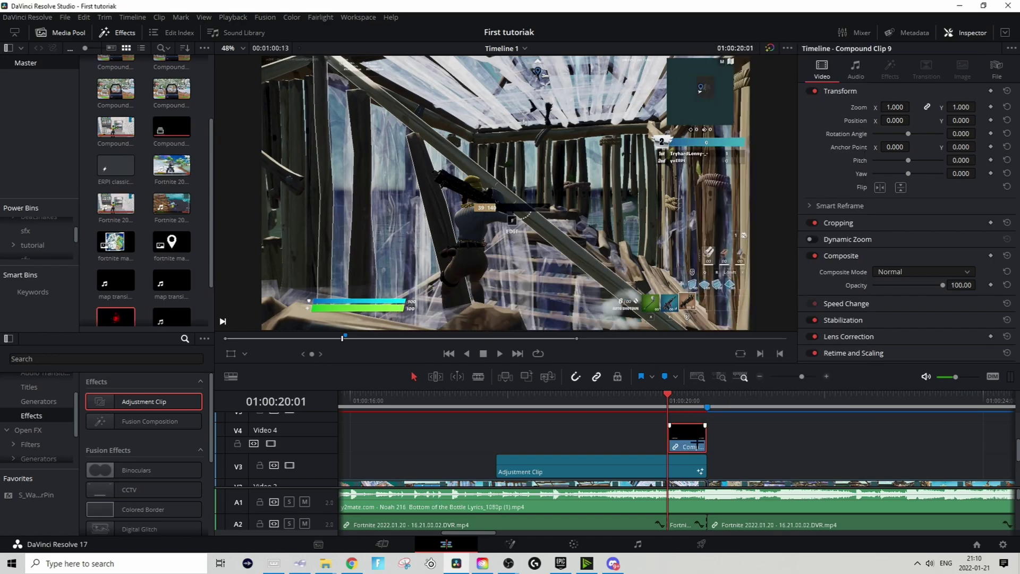
# Step: Duplicate the compound clip from Video 4 onto Video 5, directly above the original
pyautogui.moveTo(691, 440)
pyautogui.keyDown('alt'); pyautogui.mouseDown()
pyautogui.moveTo(693, 419)
pyautogui.moveTo(691, 440)
pyautogui.mouseUp(); pyautogui.keyUp('alt')
pyautogui.click(722, 433)
pyautogui.scroll(2, 707, 441)
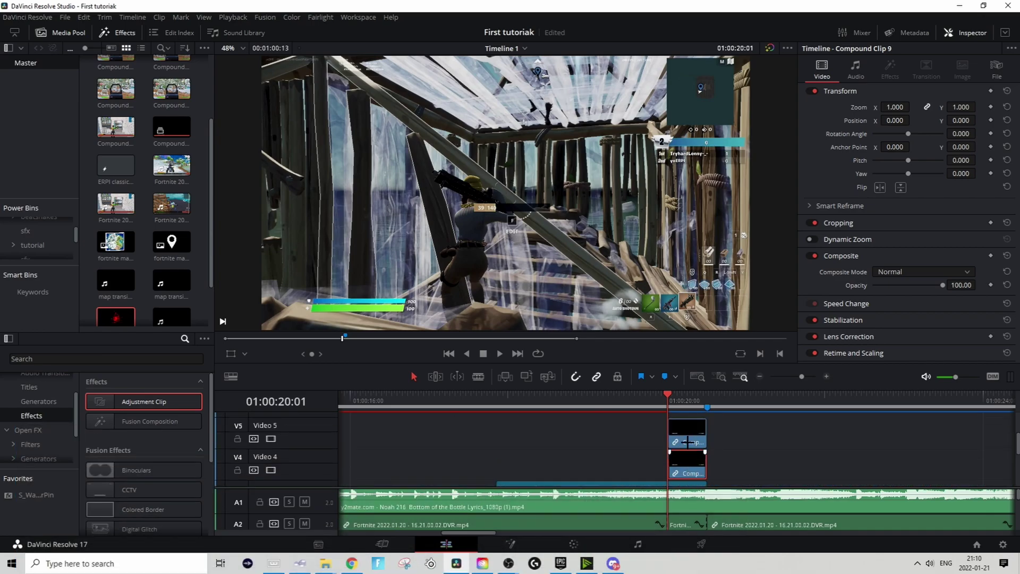
# Step: Open the lower compound clip on Video 4 in Fusion with the playhead at 01:00:20:16
pyautogui.click(687, 396)
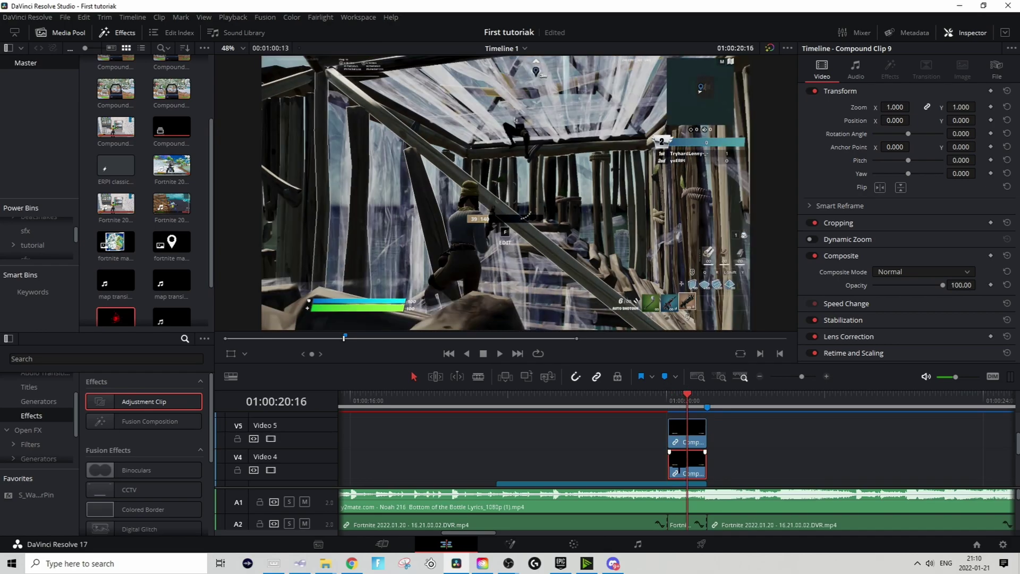
pyautogui.rightClick(691, 462)
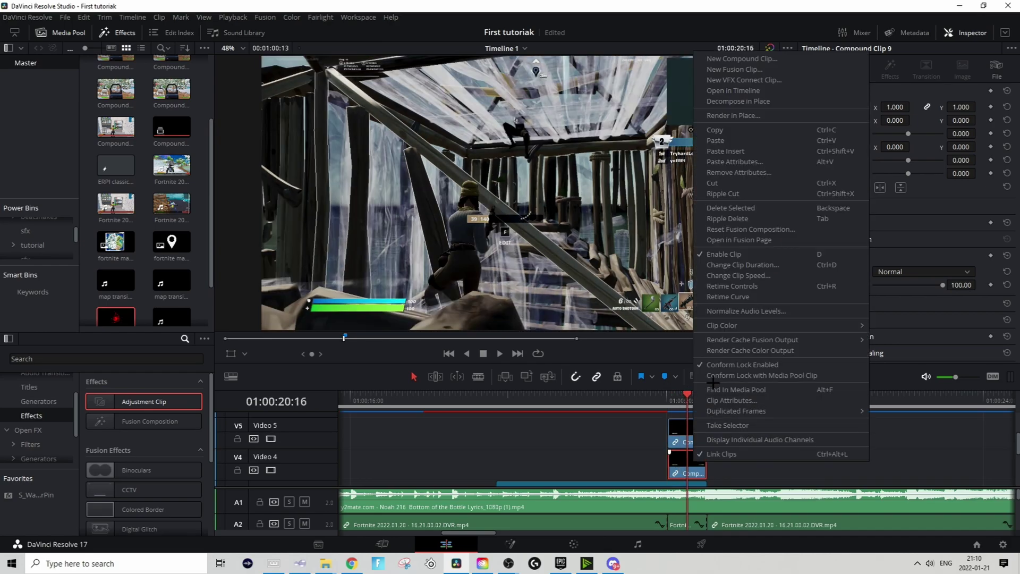
pyautogui.click(752, 239)
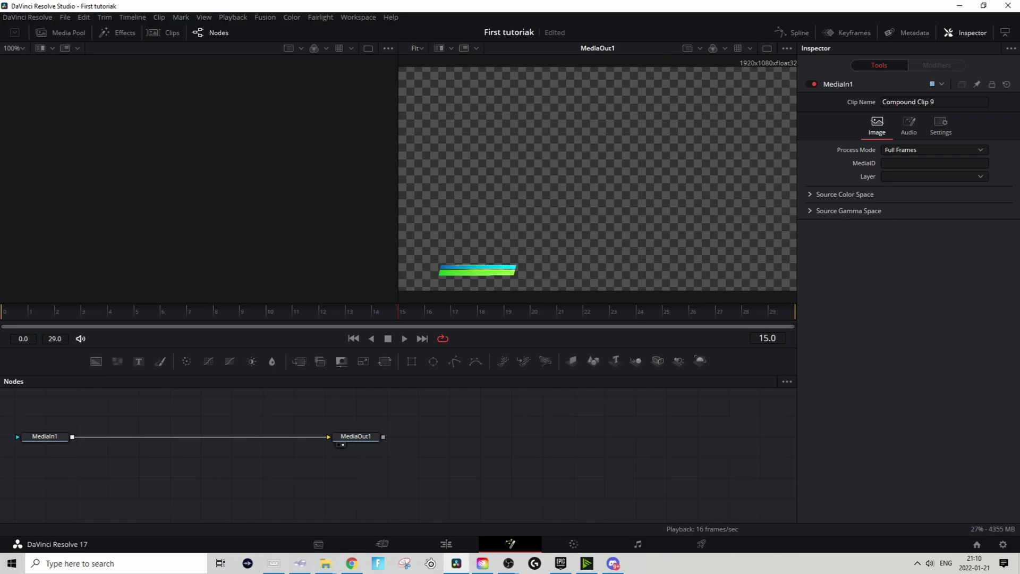
# Step: Insert S_HueSatBright (saturation 0, brightness 4.154) and S_Glow between MediaIn1 and MediaOut1, and adjust the S_Glow1 node
pyautogui.moveTo(212, 428); pyautogui.dragTo(137, 434)
pyautogui.moveTo(328, 437); pyautogui.dragTo(148, 441)
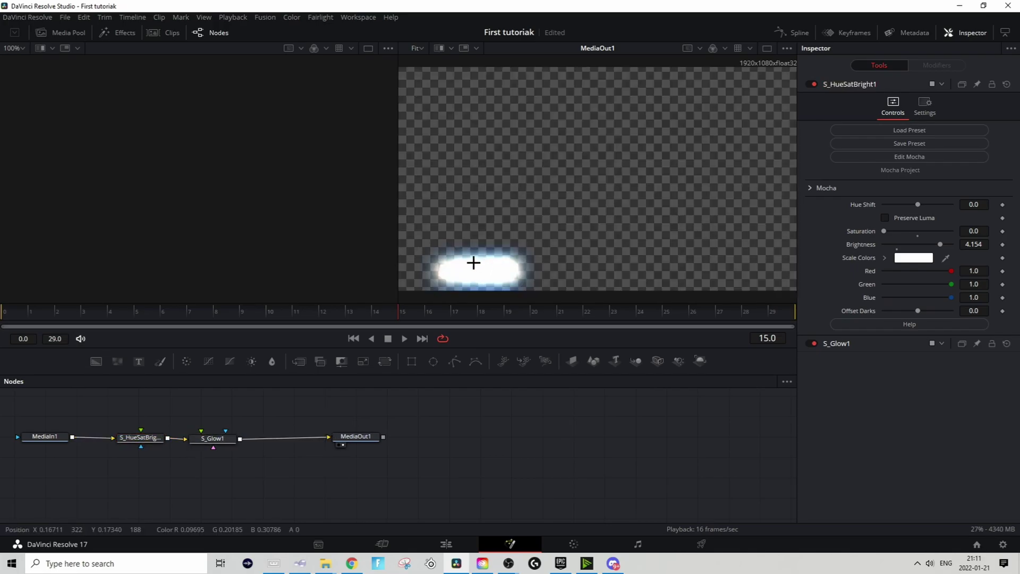
pyautogui.click(213, 438)
pyautogui.moveTo(972, 190); pyautogui.dragTo(959, 190)
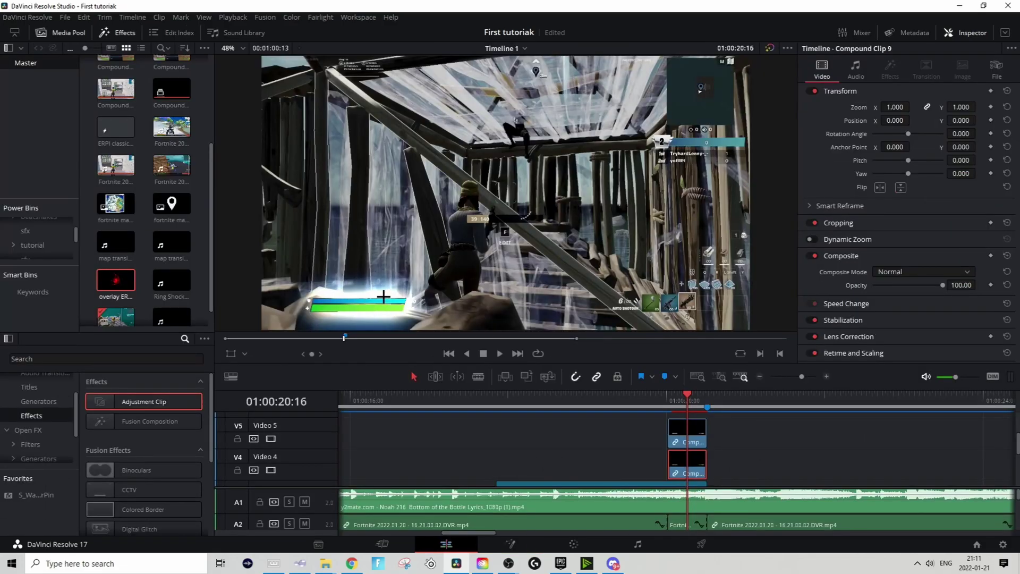
pyautogui.rightClick(690, 463)
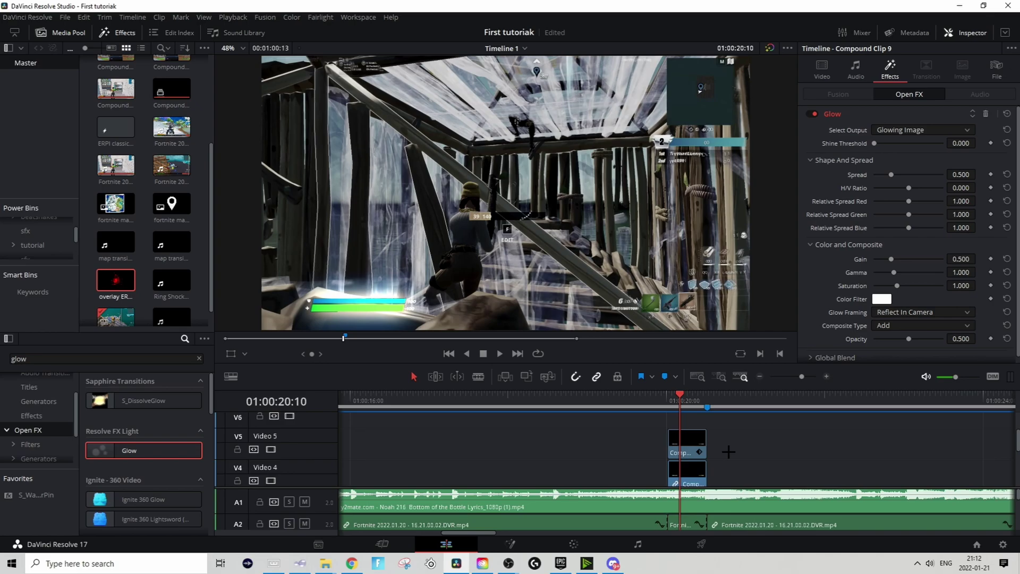
# Step: Place a copy of the short Video 2 gameplay segment on Video 6, above the two compound clips
pyautogui.scroll(-3, 729, 451)
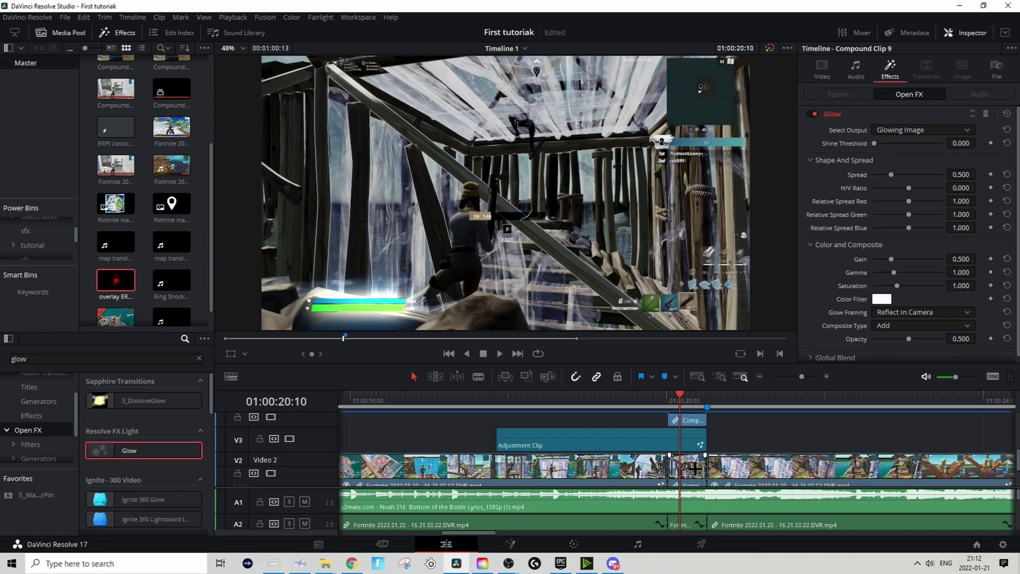
pyautogui.click(759, 454)
pyautogui.scroll(1, 749, 450)
pyautogui.click(738, 447)
pyautogui.scroll(-2, 738, 446)
pyautogui.click(695, 459)
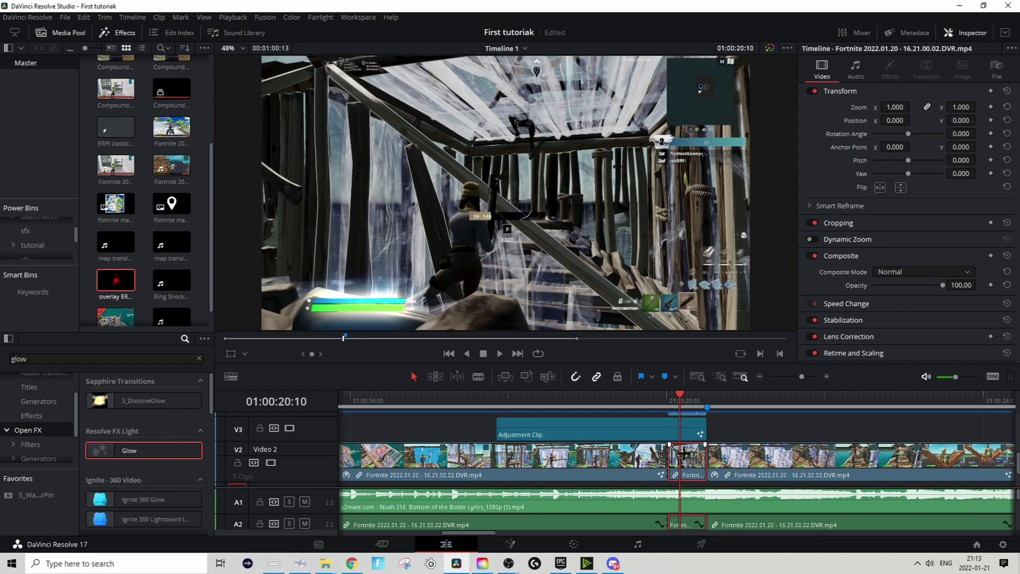
pyautogui.moveTo(684, 452); pyautogui.dragTo(690, 415)
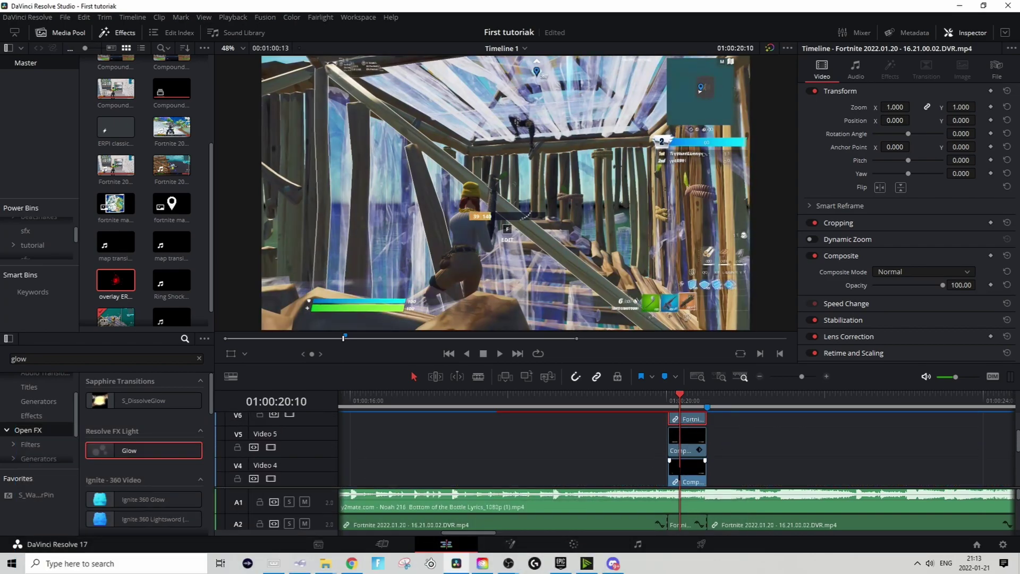
pyautogui.scroll(2, 729, 456)
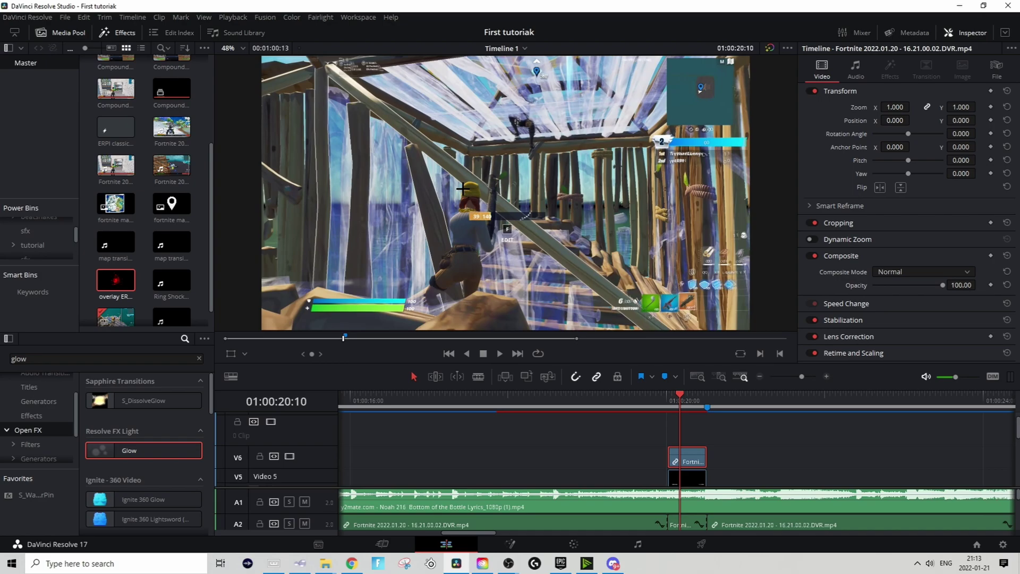
# Step: Open the Video 6 segment's first frame at 01:00:20:01 on the Color page and enable a curve window on its node
pyautogui.moveTo(680, 394); pyautogui.dragTo(668, 395)
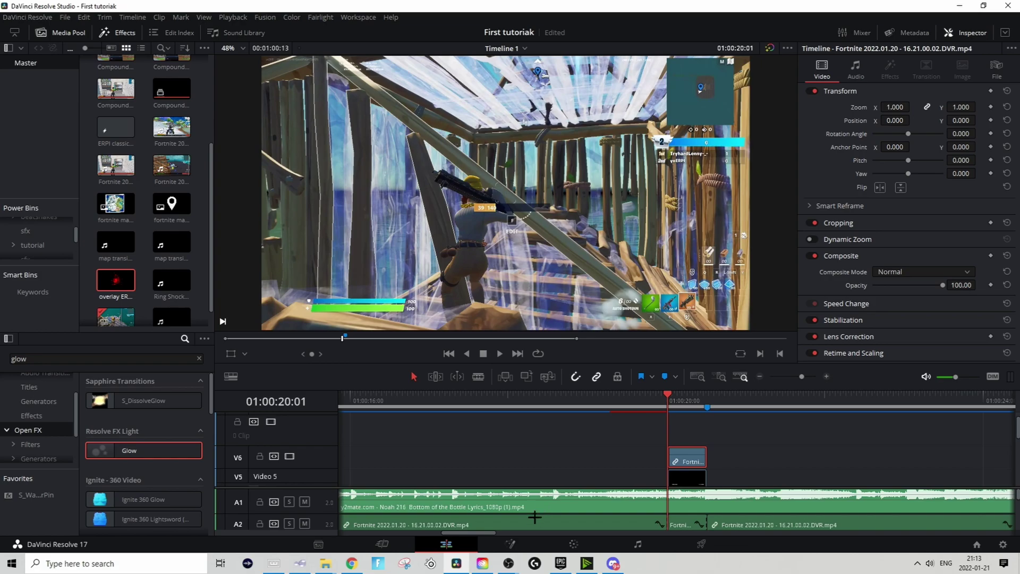
pyautogui.click(585, 542)
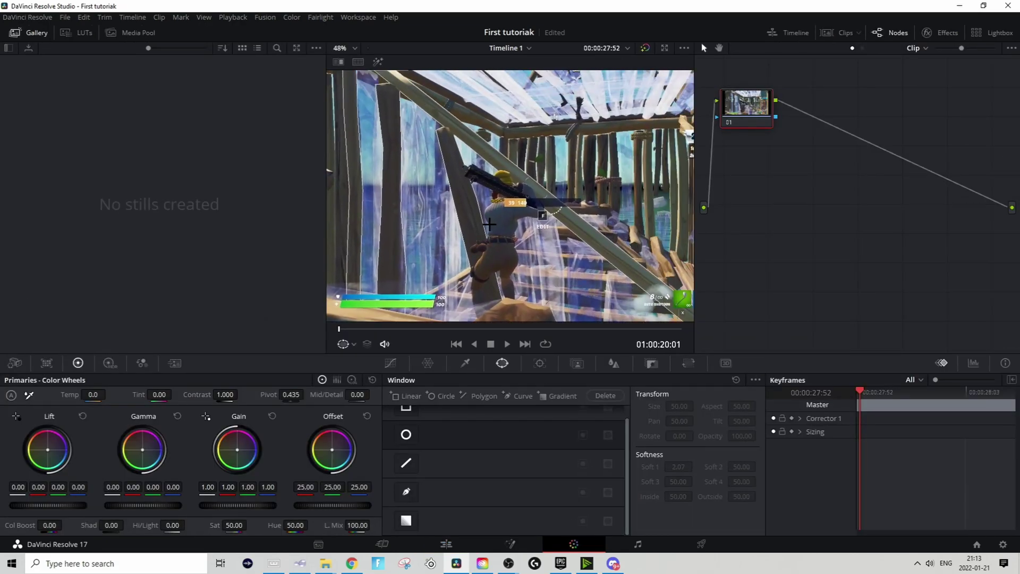
pyautogui.click(406, 492)
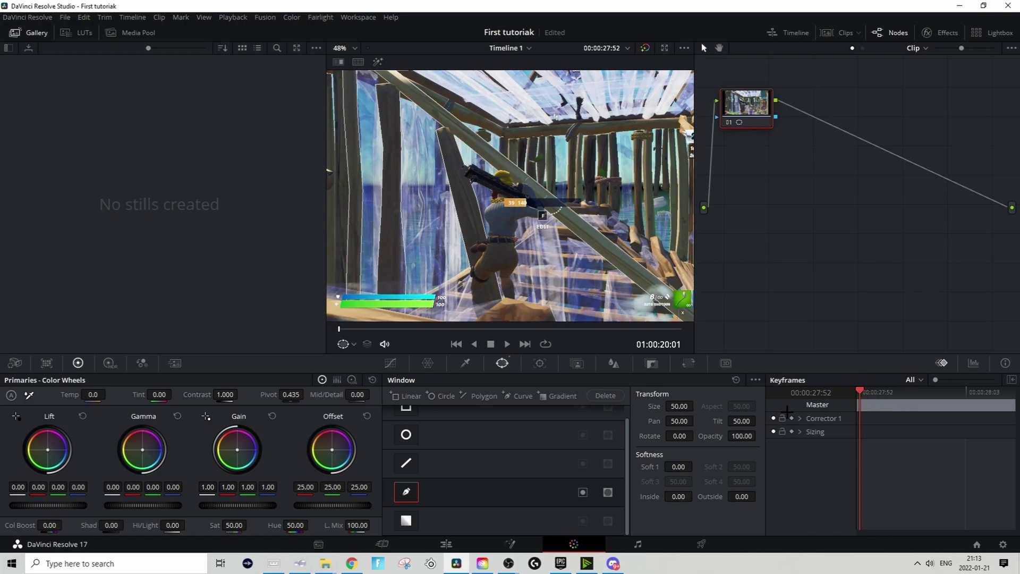
# Step: Turn on keyframing for Corrector 1, trace a closed curve mask around the player character and refit it on the next frame
pyautogui.click(791, 418)
pyautogui.click(514, 298)
pyautogui.click(514, 287)
pyautogui.click(511, 274)
pyautogui.click(514, 261)
pyautogui.click(518, 254)
pyautogui.click(512, 244)
pyautogui.click(517, 220)
pyautogui.click(527, 216)
pyautogui.click(544, 215)
pyautogui.click(535, 194)
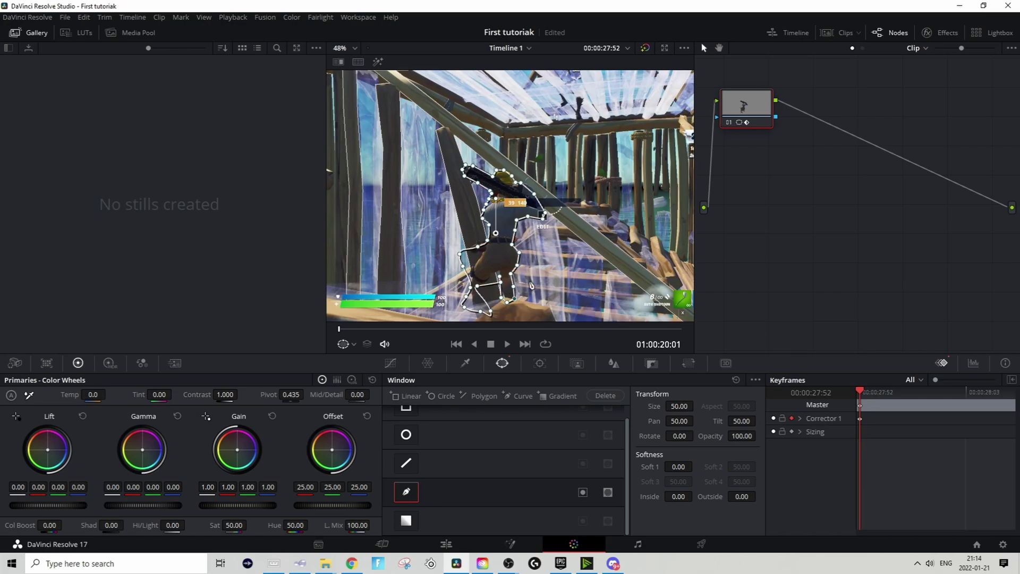
pyautogui.press('Right')
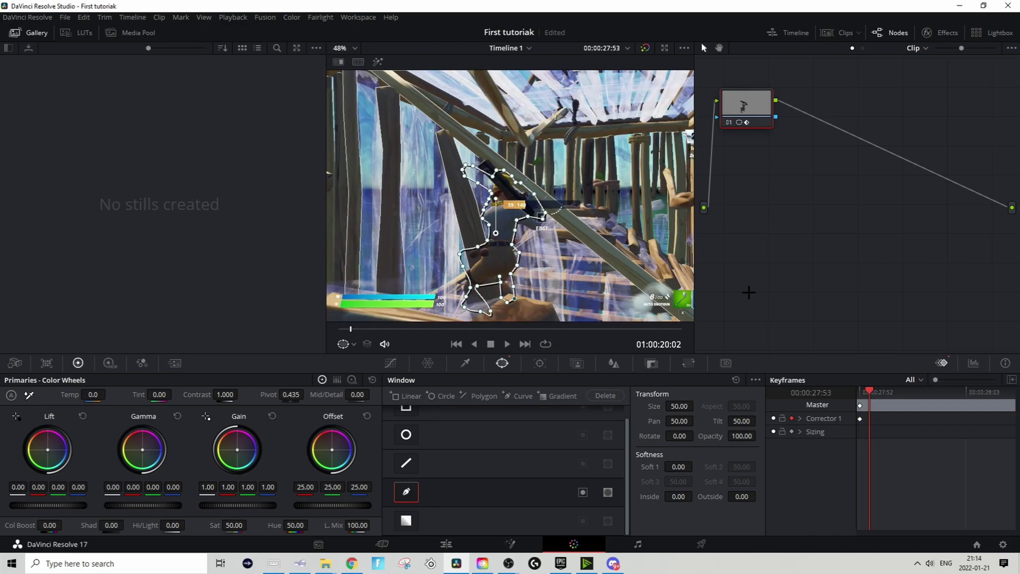
pyautogui.moveTo(460, 254); pyautogui.dragTo(471, 275)
# Step: Add an alpha output to the character segment's node graph and connect it to node 01
pyautogui.rightClick(805, 219)
pyautogui.click(876, 265)
pyautogui.moveTo(1008, 230); pyautogui.dragTo(746, 113)
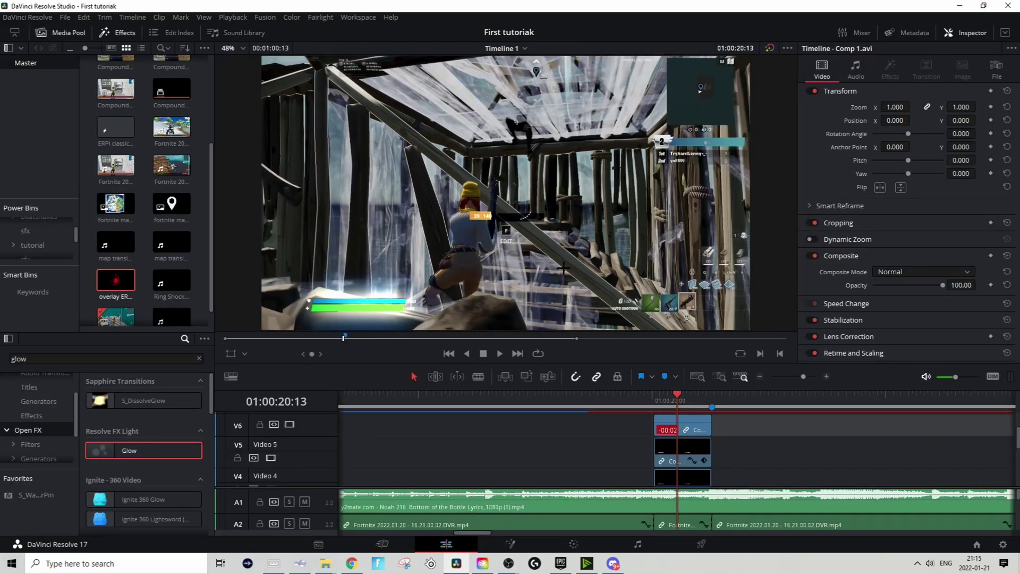
# Step: Duplicate the character cut-out clip Comp 1.avi from Video 6 onto Video 7
pyautogui.scroll(1, 735, 431)
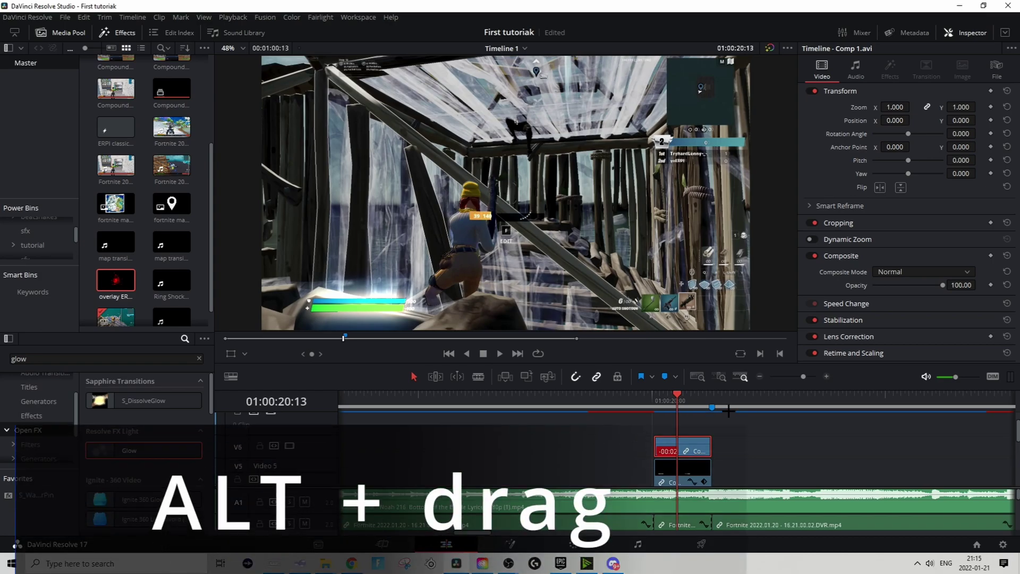
pyautogui.moveTo(680, 438); pyautogui.dragTo(680, 415)
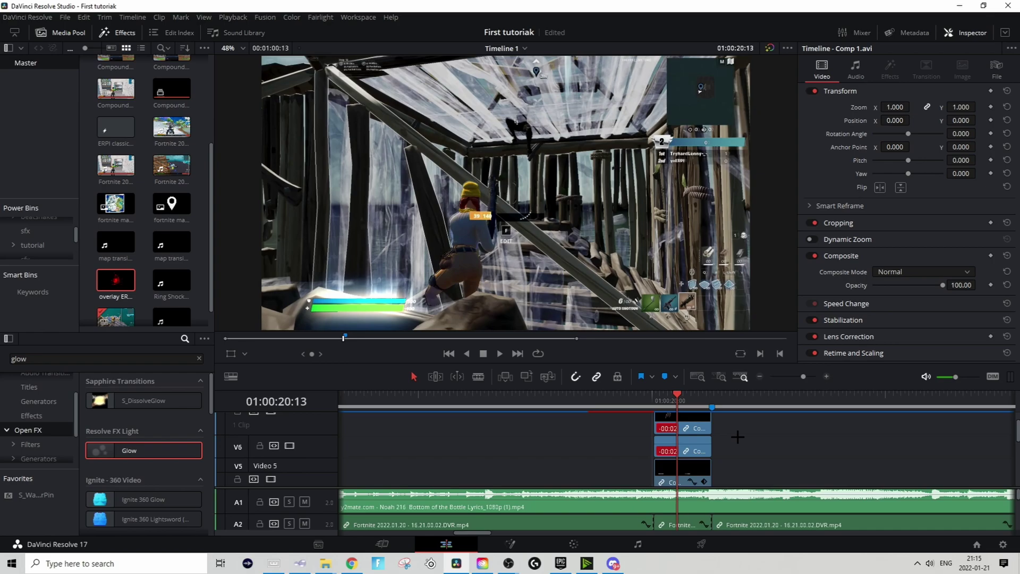
# Step: Open the lower character cut-out clip on Video 6 in Fusion
pyautogui.click(691, 446)
pyautogui.scroll(1, 694, 446)
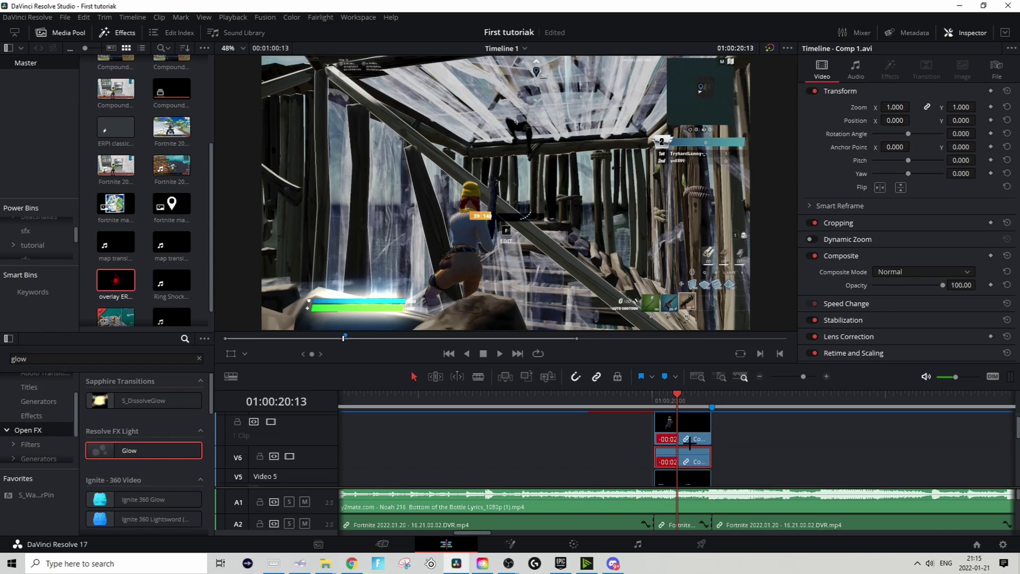
pyautogui.rightClick(688, 451)
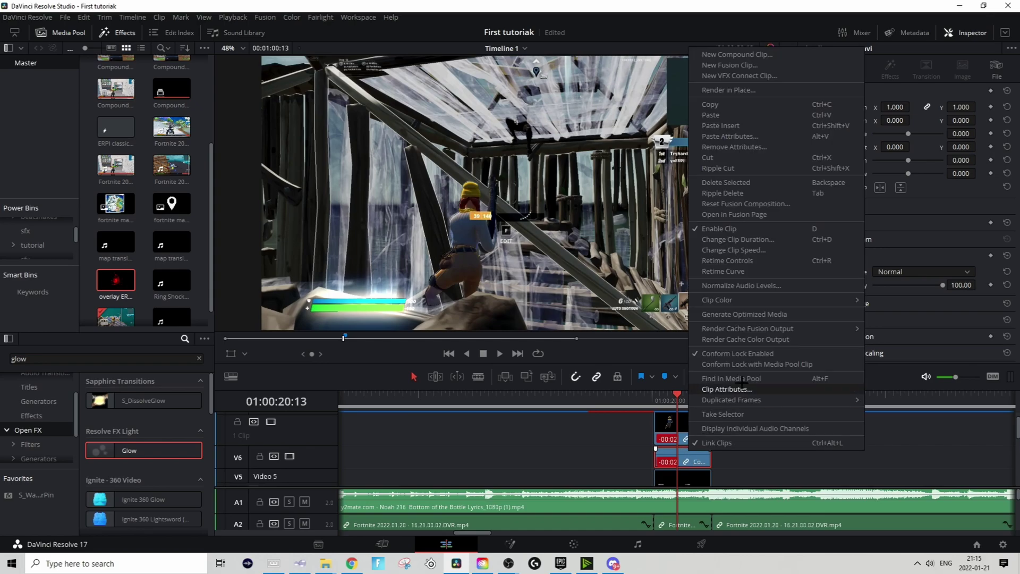
pyautogui.click(751, 215)
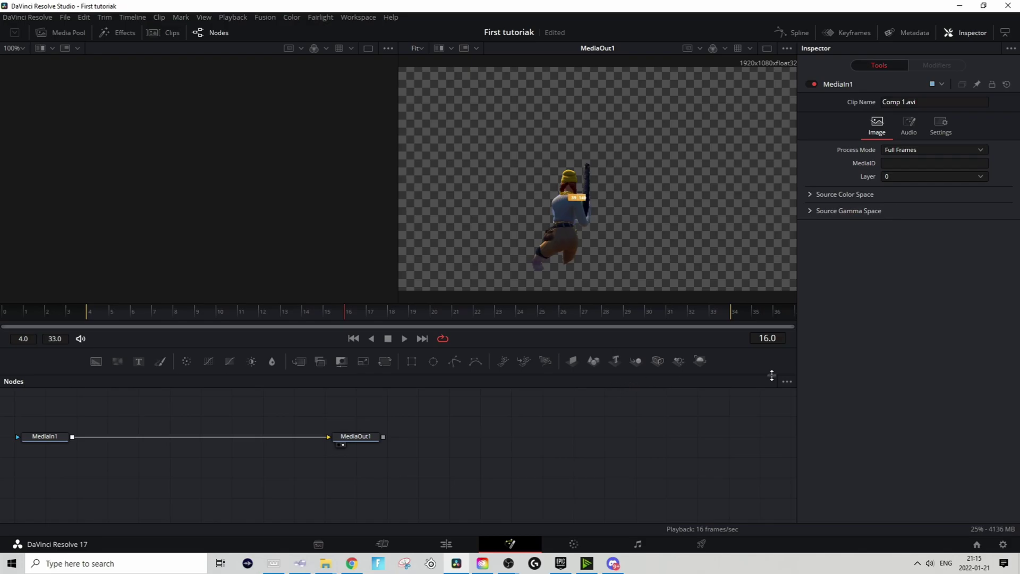
# Step: Paste the S_HueSatBright and S_Glow nodes, wire them between MediaIn1 and MediaOut1, and return to the Edit page
pyautogui.hotkey('ctrl', 'v')
pyautogui.moveTo(325, 436); pyautogui.dragTo(155, 441)
pyautogui.moveTo(248, 443); pyautogui.dragTo(329, 437)
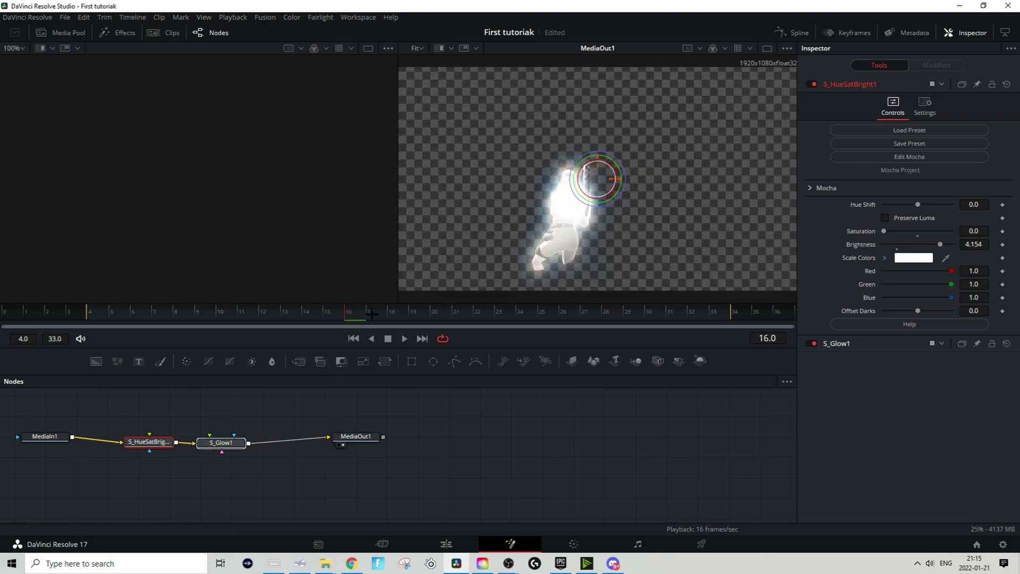
pyautogui.click(171, 459)
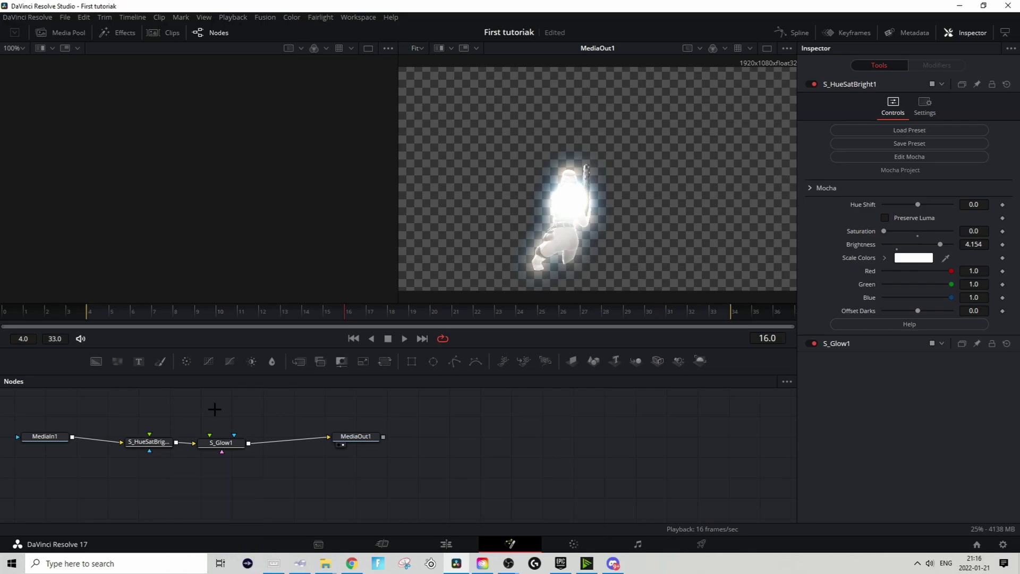
pyautogui.hotkey('shift', '4')
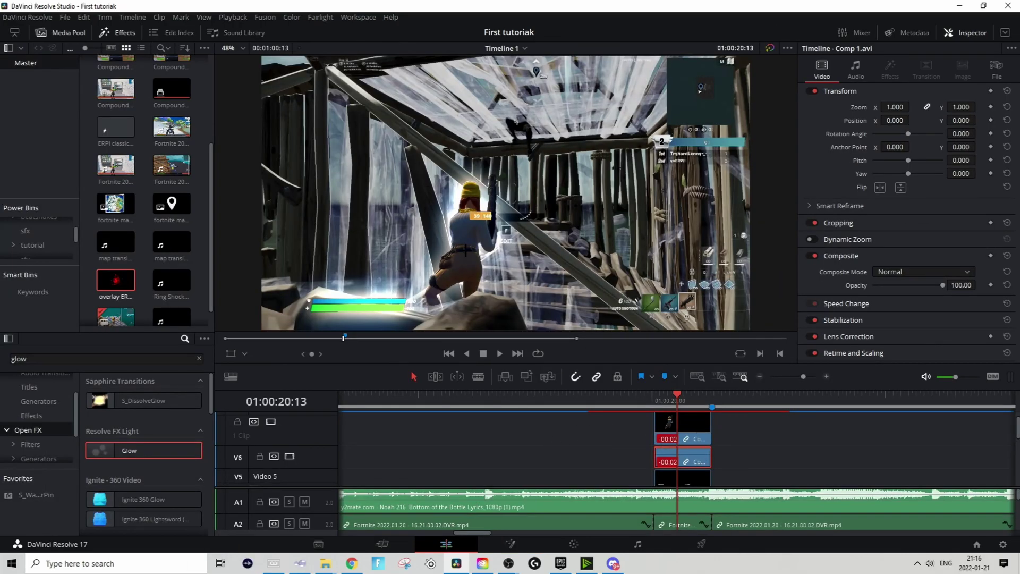
# Step: Add an adjustment clip on Video 8 above all layers, ending at the marker at 01:00:20:31
pyautogui.scroll(-1, 586, 278)
pyautogui.scroll(2, 586, 278)
pyautogui.scroll(-2, 601, 282)
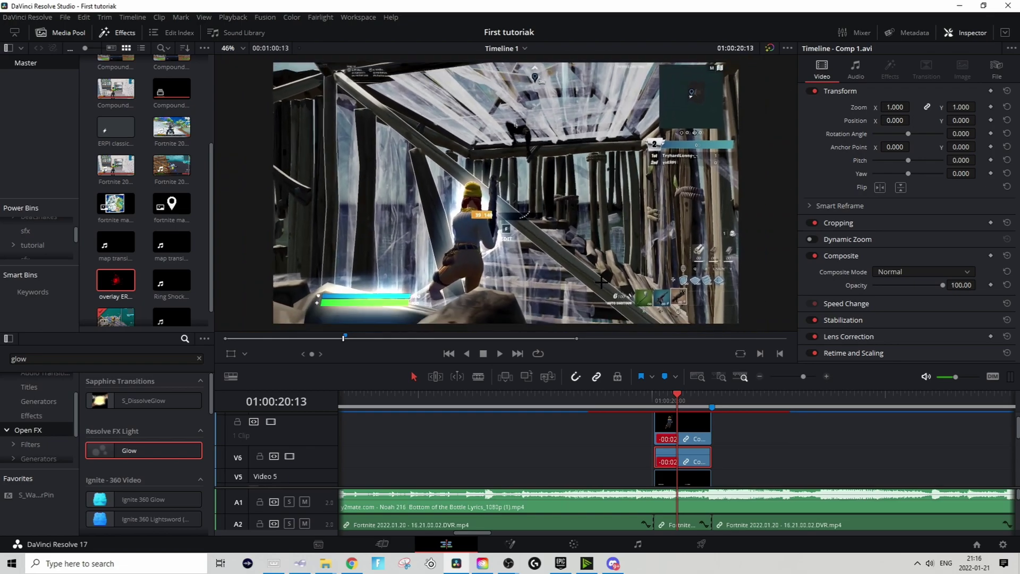
pyautogui.scroll(-2, 602, 280)
pyautogui.click(773, 457)
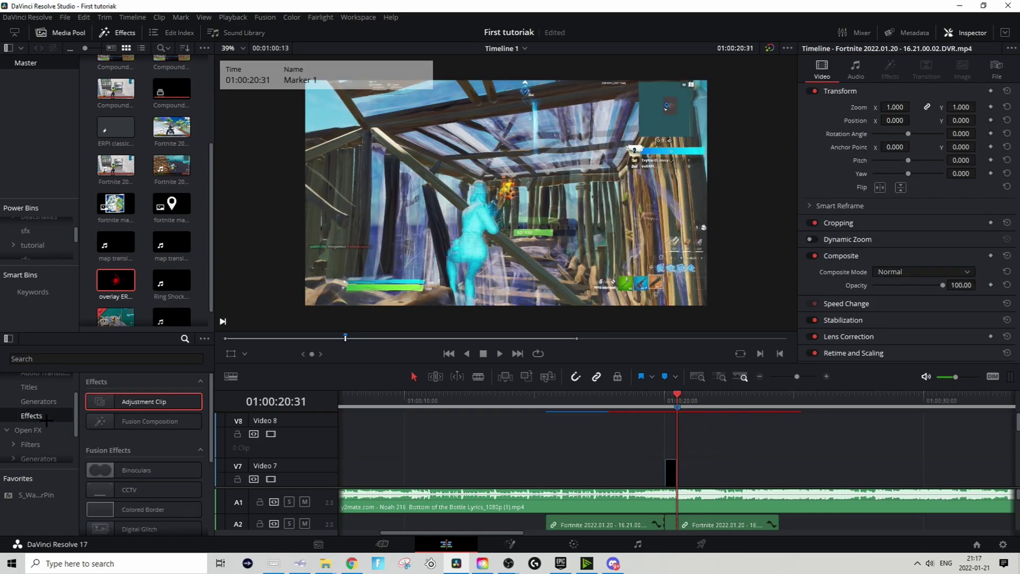
pyautogui.moveTo(133, 402); pyautogui.dragTo(548, 438)
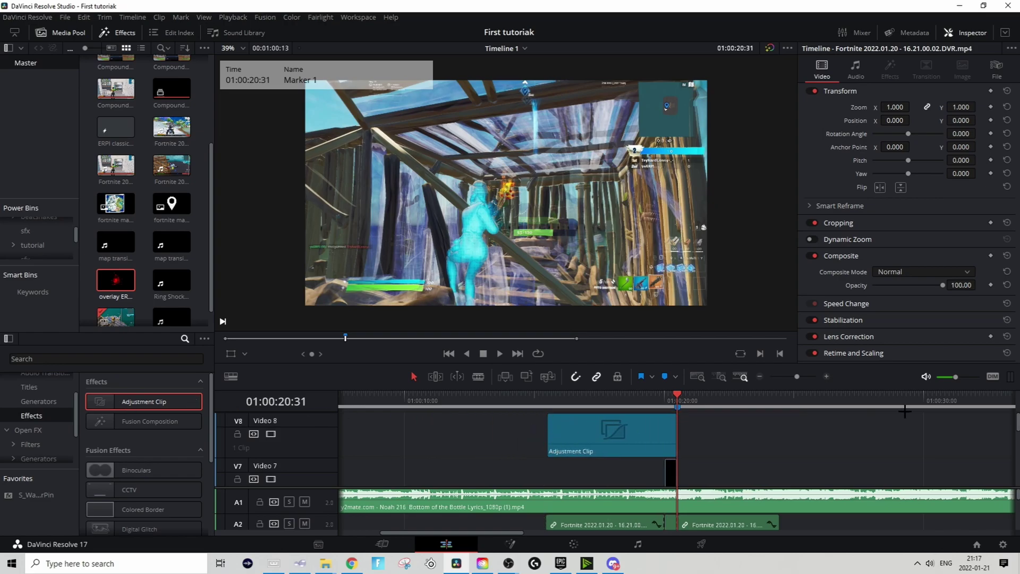
# Step: Open the Video 8 adjustment clip in Fusion with the playhead at 01:00:17:51
pyautogui.click(831, 380)
pyautogui.click(831, 380)
pyautogui.scroll(-1, 727, 409)
pyautogui.moveTo(803, 376); pyautogui.dragTo(799, 376)
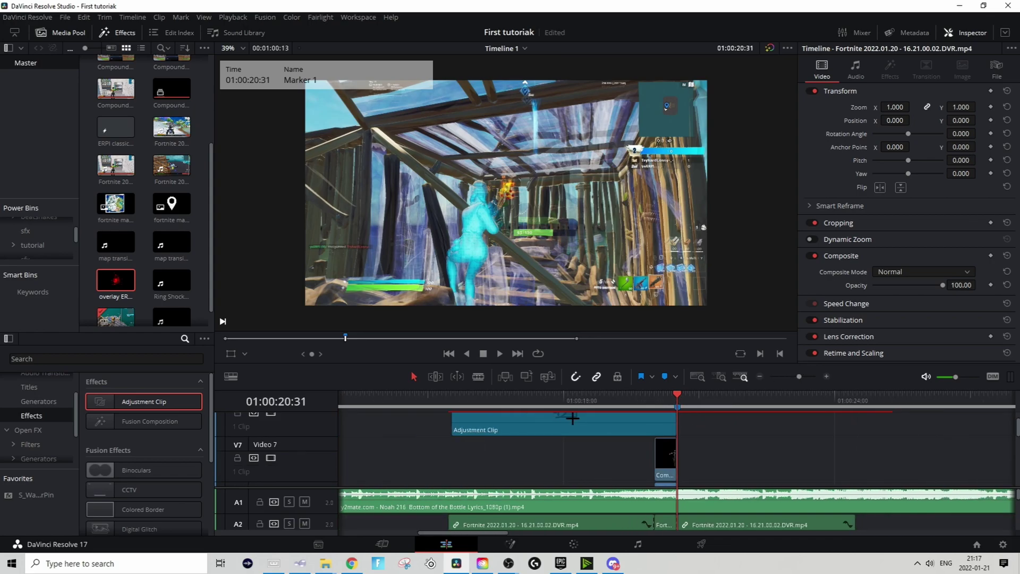
pyautogui.click(556, 419)
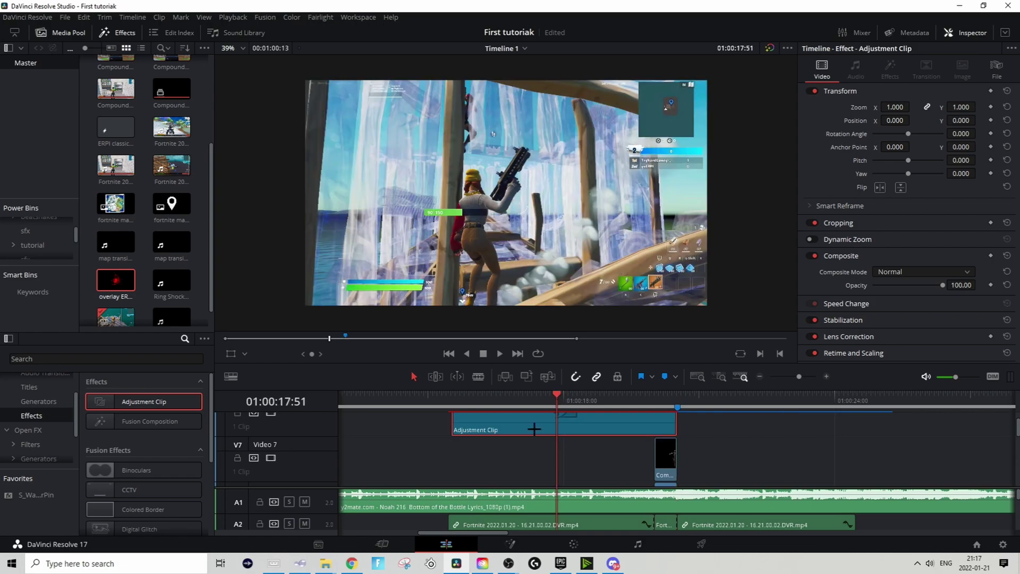
pyautogui.click(523, 546)
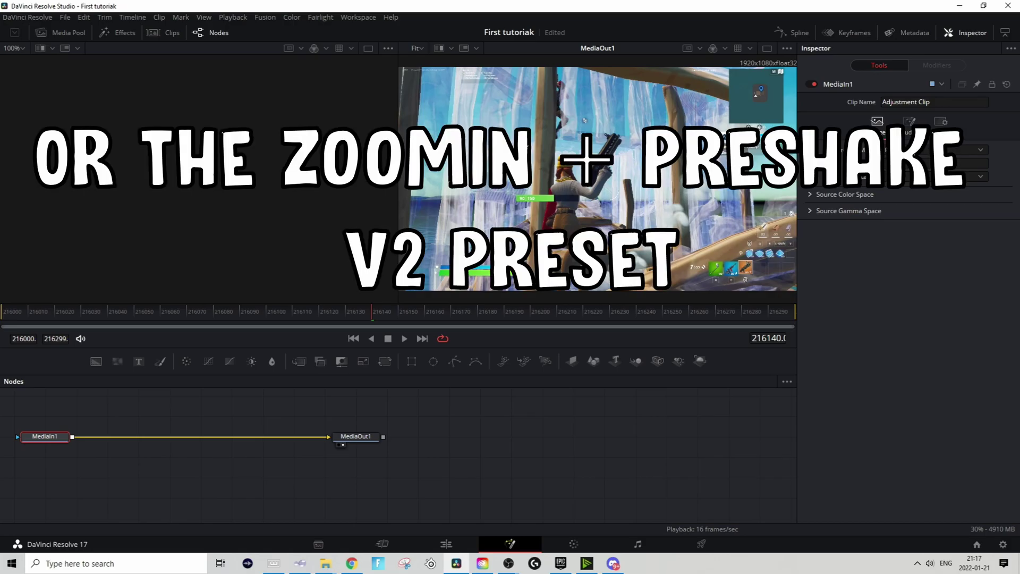
# Step: Insert the S_BlurMoCurves zoom-in shake preset between MediaIn1 and MediaOut1 and return to the Edit page
pyautogui.moveTo(228, 372); pyautogui.dragTo(172, 437)
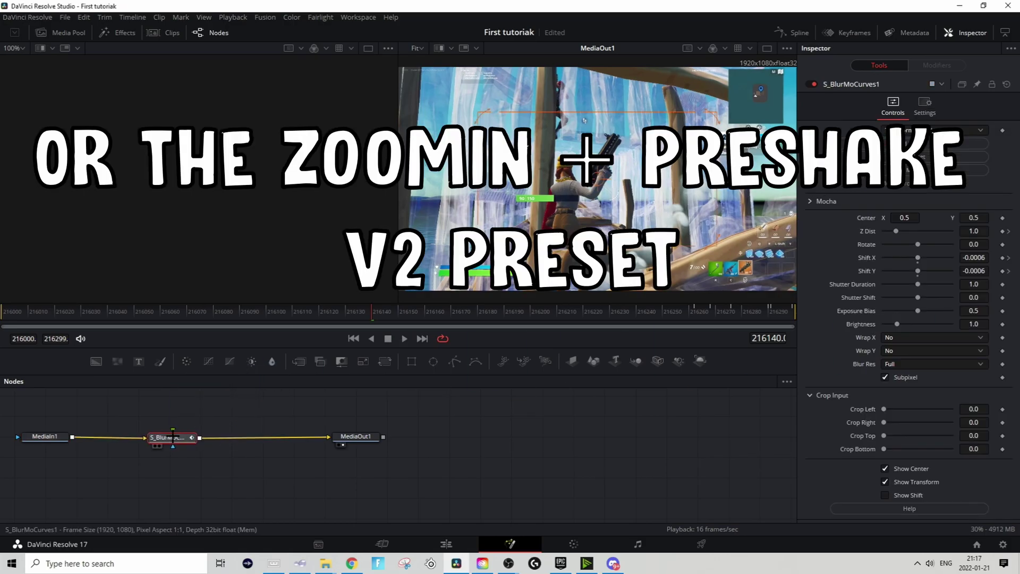
pyautogui.click(750, 308)
pyautogui.moveTo(751, 307); pyautogui.dragTo(774, 309)
pyautogui.click(446, 544)
# Step: Trim the start of the Video 8 adjustment clip so it begins shortly before the cut-out clips, and save the project
pyautogui.click(658, 400)
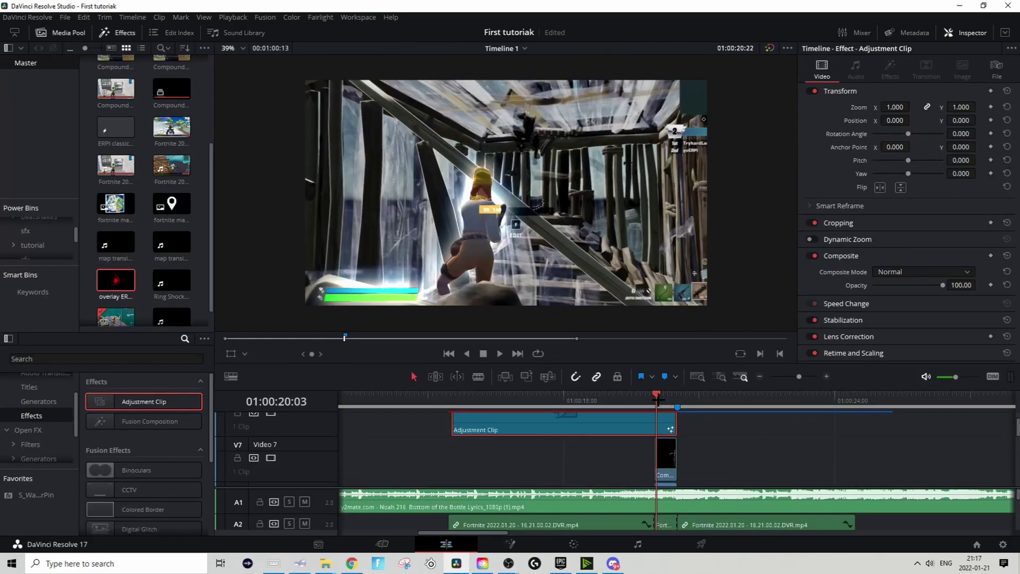
pyautogui.rightClick(622, 426)
pyautogui.click(660, 419)
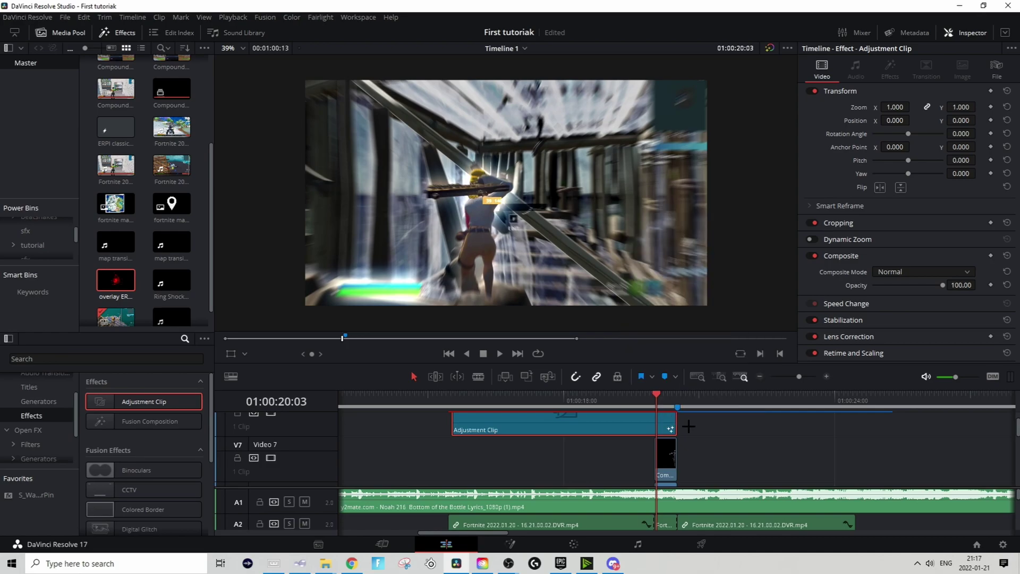
pyautogui.hotkey('ctrl', 's')
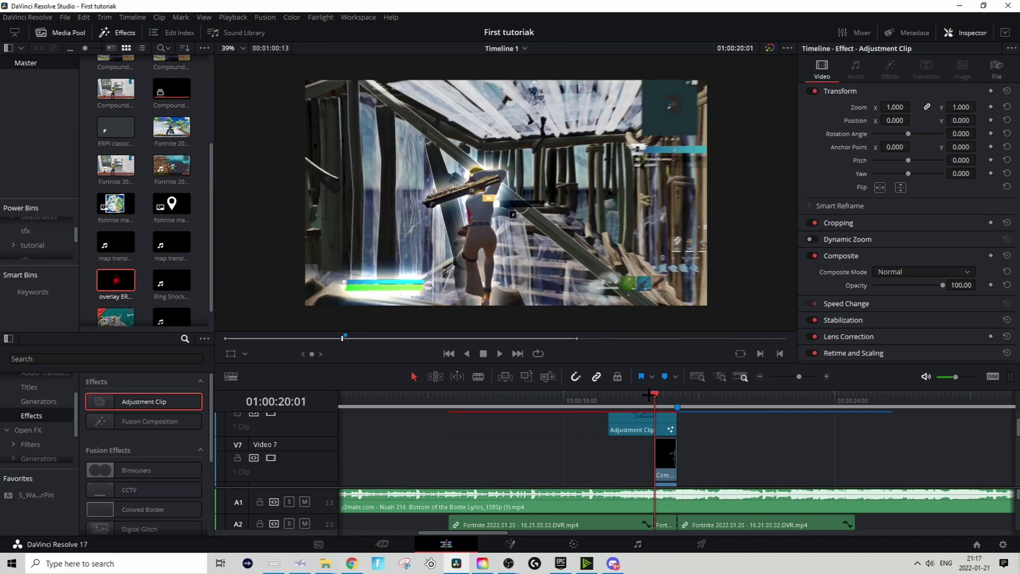
# Step: Play back the zoom-in shake from just before the cut-out clips through the marker at 01:00:20:31
pyautogui.moveTo(655, 393); pyautogui.dragTo(642, 394)
pyautogui.press('space')
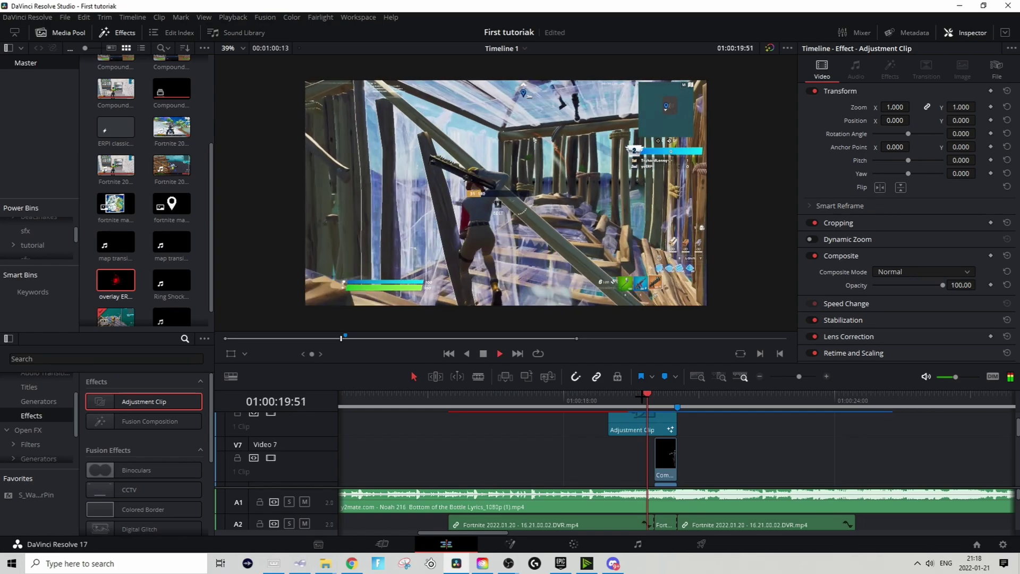
pyautogui.press('space')
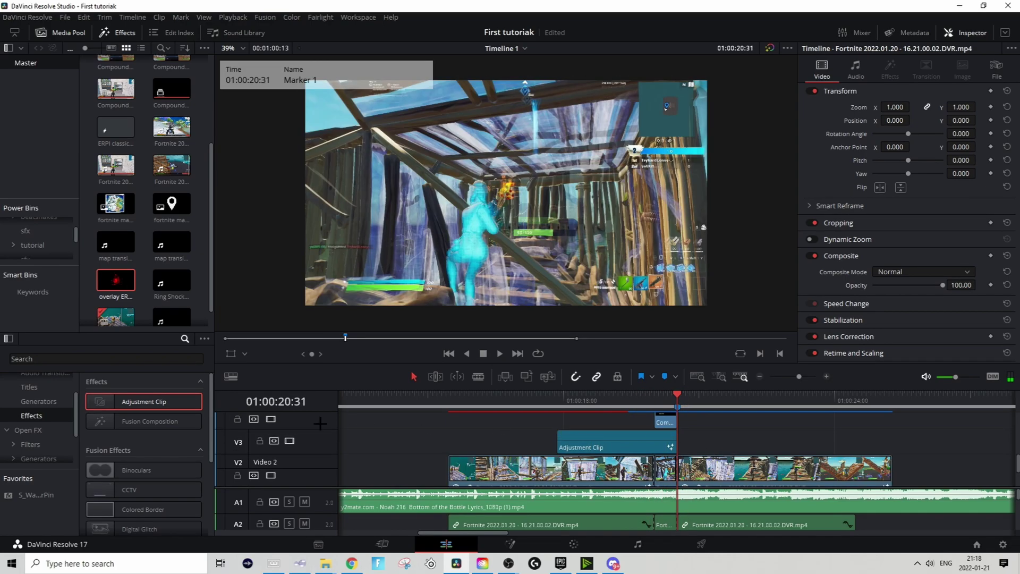
# Step: Add an adjustment clip on Video 3 starting at the marker at 01:00:20:31 and open it in Fusion
pyautogui.scroll(1, 289, 433)
pyautogui.moveTo(106, 402); pyautogui.dragTo(696, 452)
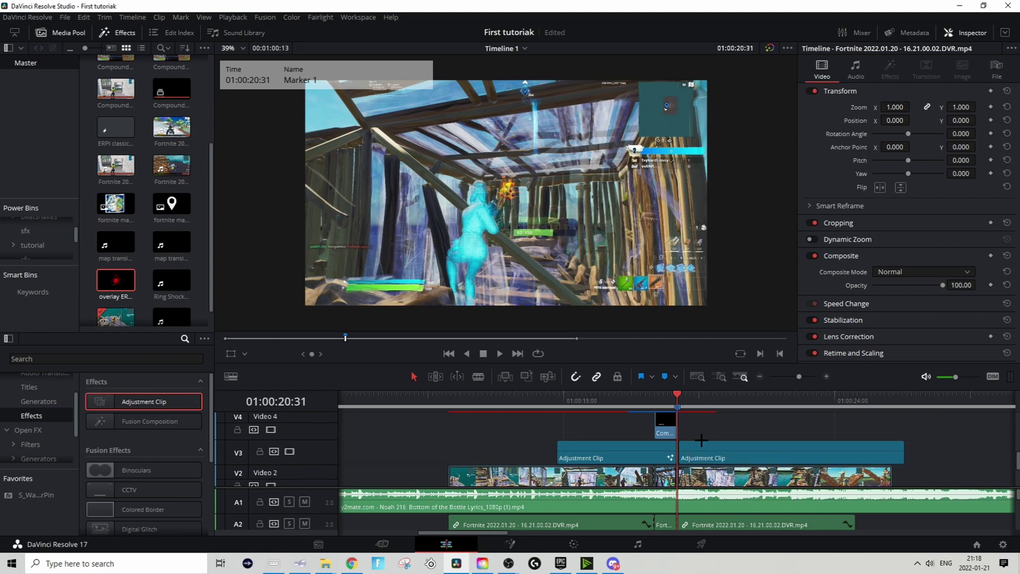
pyautogui.click(827, 376)
pyautogui.moveTo(723, 455); pyautogui.dragTo(718, 454)
pyautogui.click(703, 396)
pyautogui.click(509, 543)
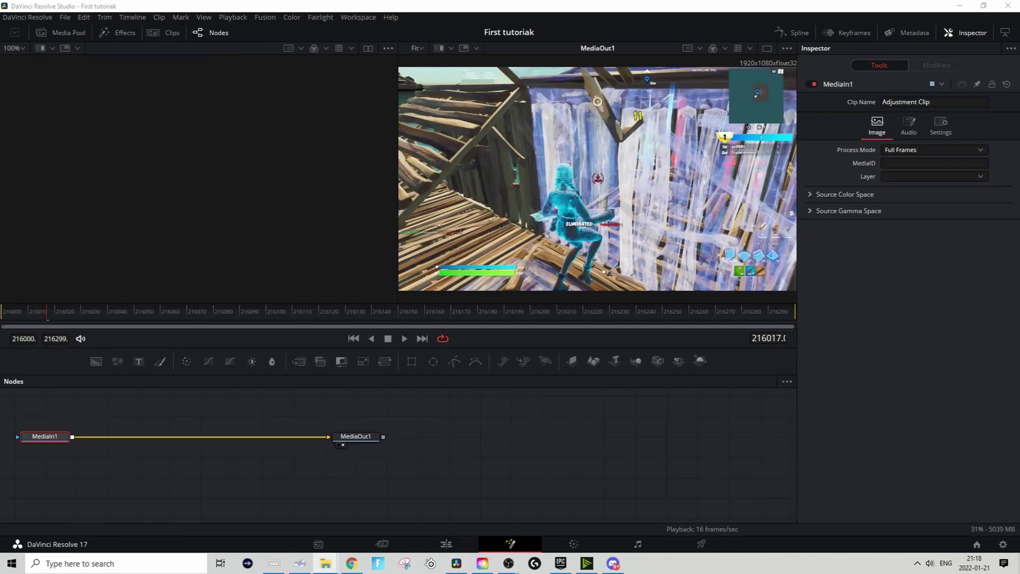
# Step: Add the S_Shake, S_Flicker, Transform and S_WarpTransform preset nodes, wire them between MediaIn1 and MediaOut1, and return to the Edit page
pyautogui.moveTo(1019, 414); pyautogui.dragTo(117, 445)
pyautogui.moveTo(353, 437); pyautogui.dragTo(107, 442)
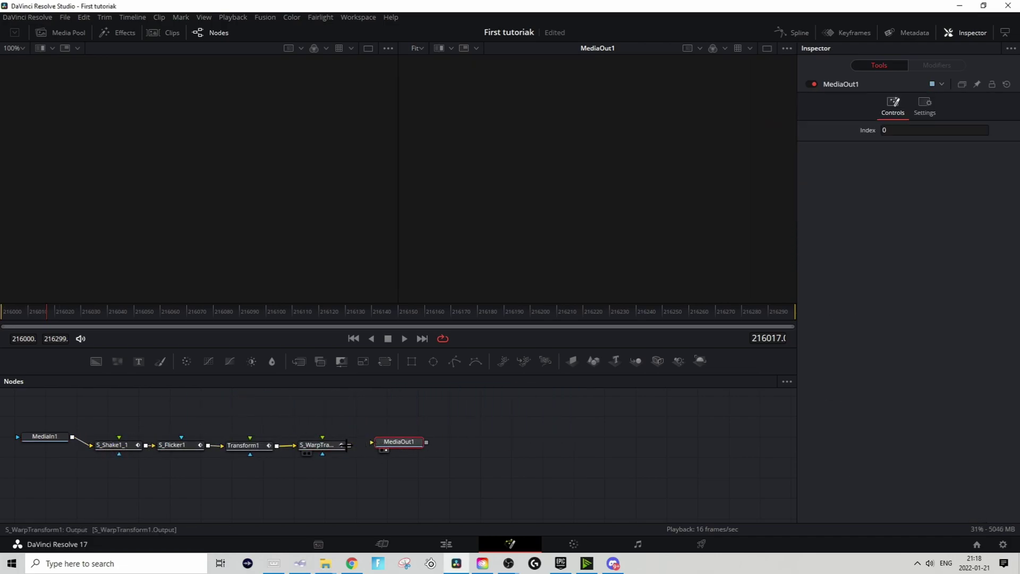
pyautogui.click(446, 544)
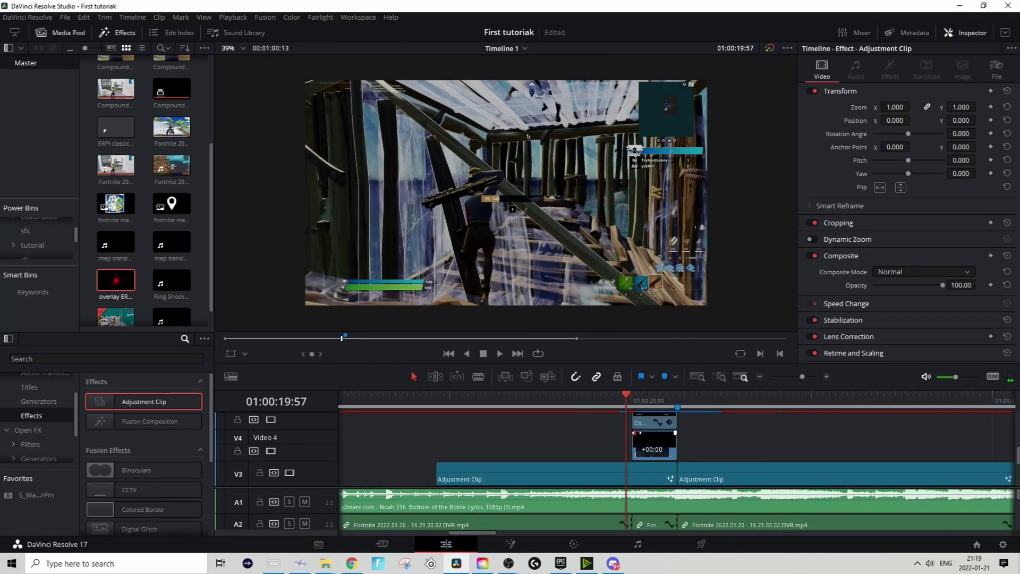
# Step: Add short fade-ins to the starts of the stacked cut-out clips on Video 4 through Video 7
pyautogui.scroll(1, 636, 433)
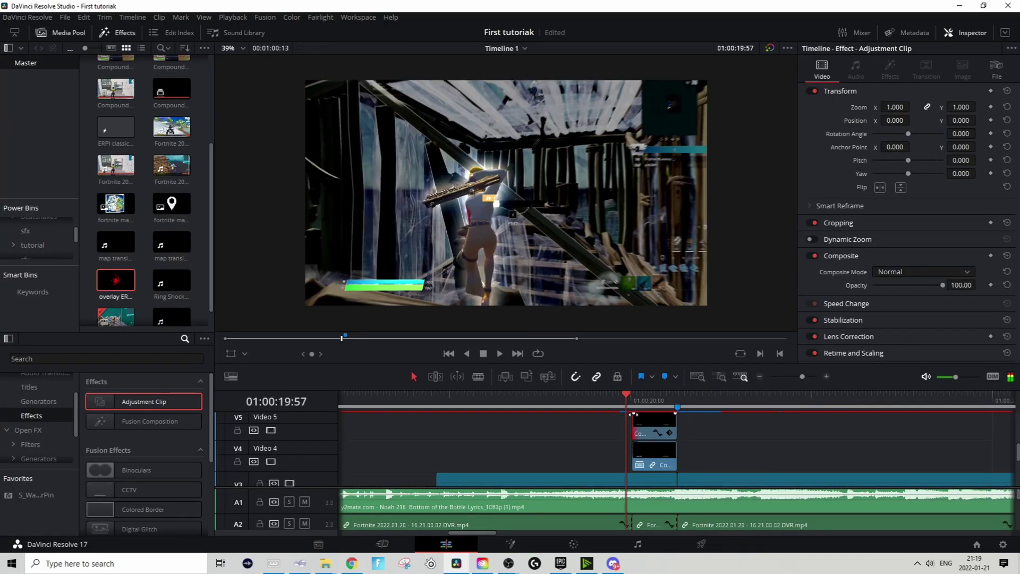
pyautogui.scroll(3, 635, 435)
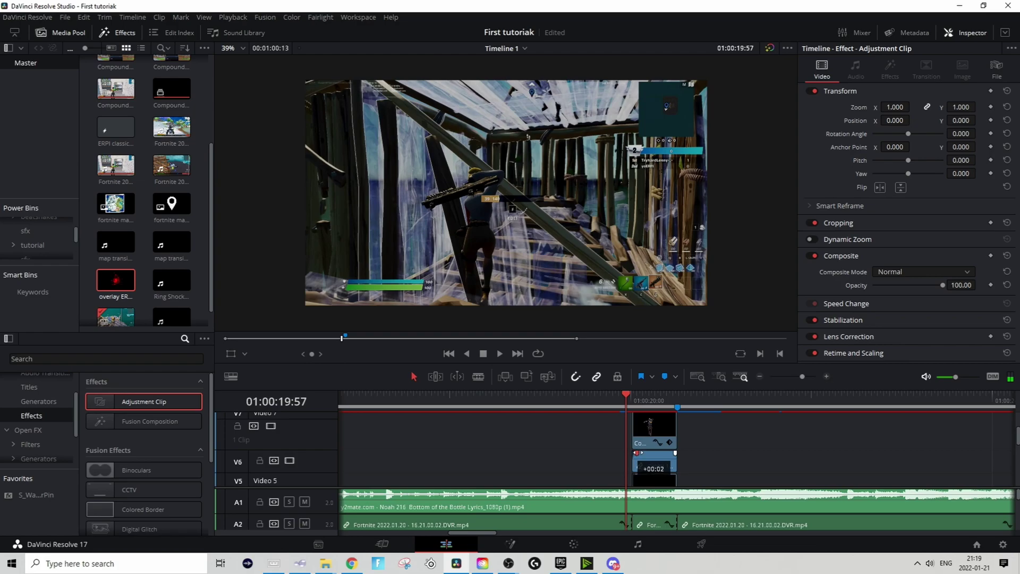
pyautogui.scroll(2, 635, 452)
pyautogui.moveTo(634, 440); pyautogui.dragTo(641, 436)
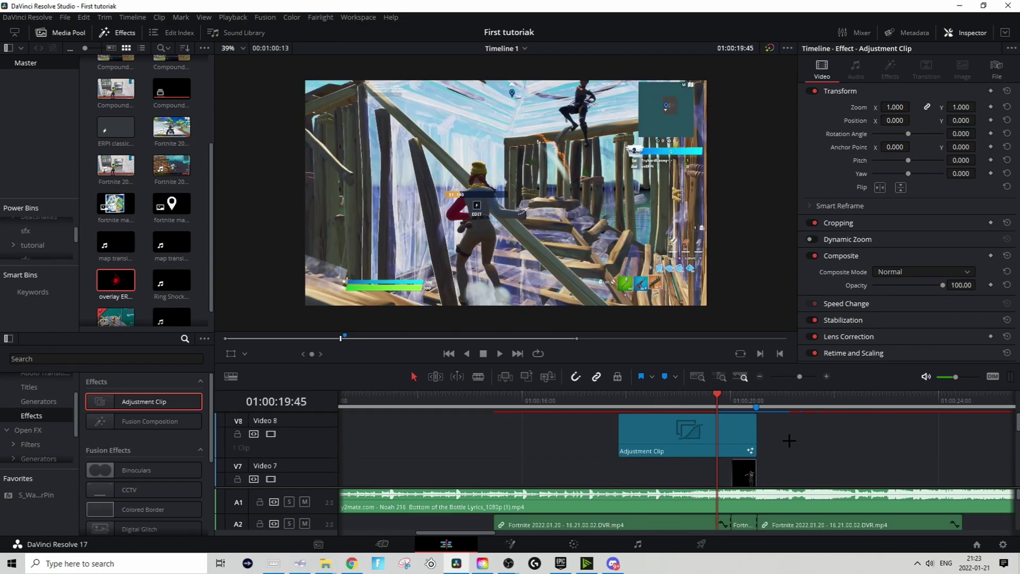
# Step: Play back the finished effect from before the cut-out clips to just past the marker
pyautogui.press('space')
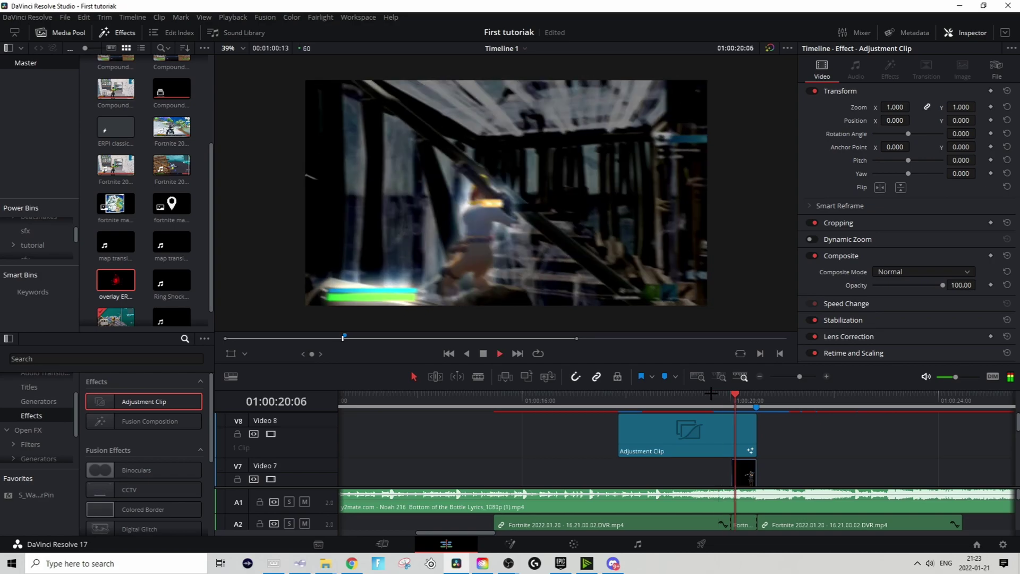
pyautogui.click(712, 395)
pyautogui.press('space')
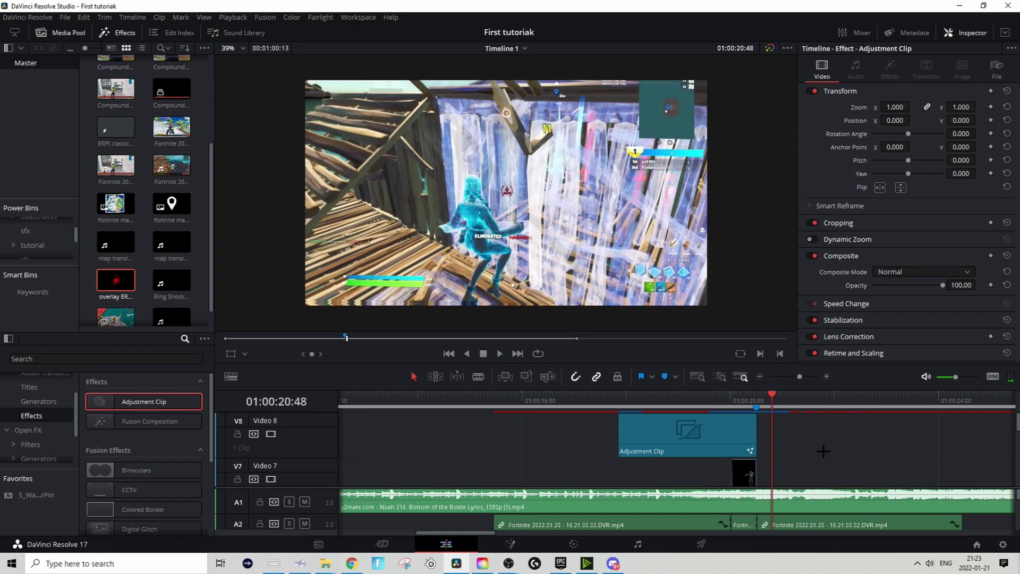